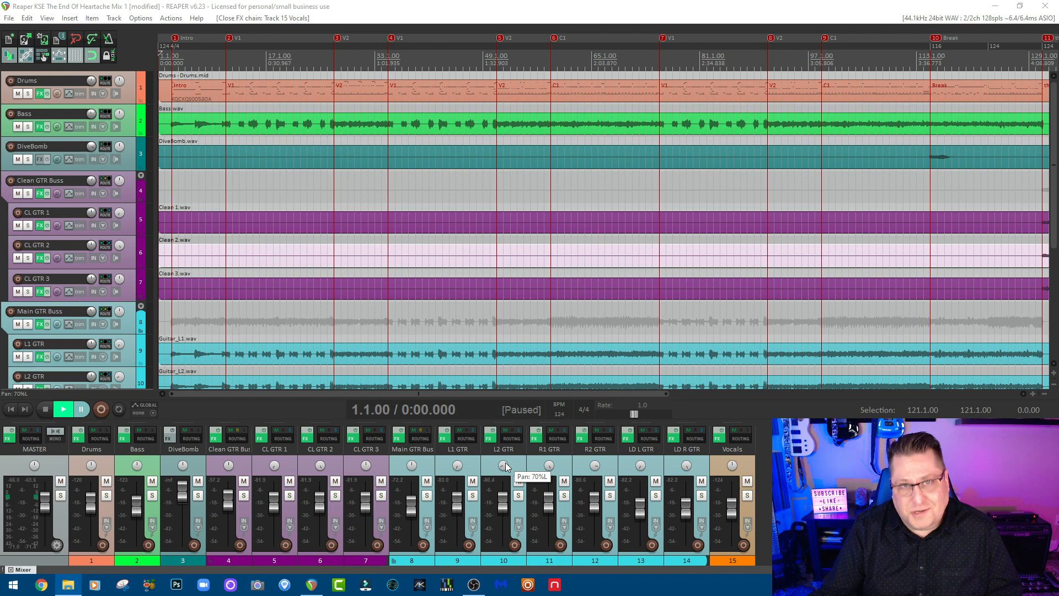
Open the master track's FX chain and examine the SSL channel strip, SSL bus compressor and Maag EQ4 settings
{"action": "left_click", "coordinate": [9, 439]}
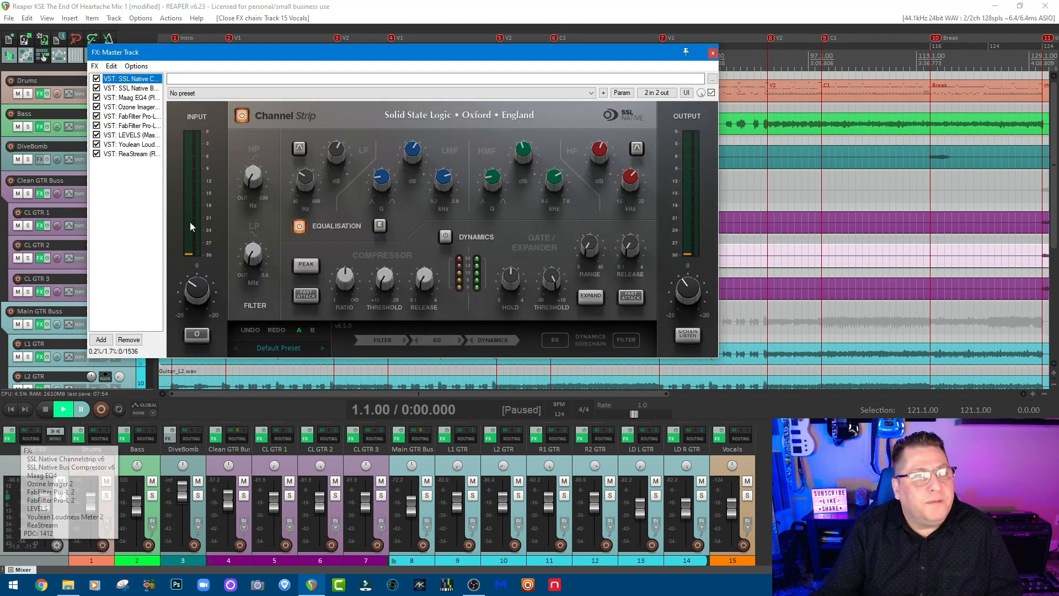
{"action": "mouse_move", "coordinate": [501, 189]}
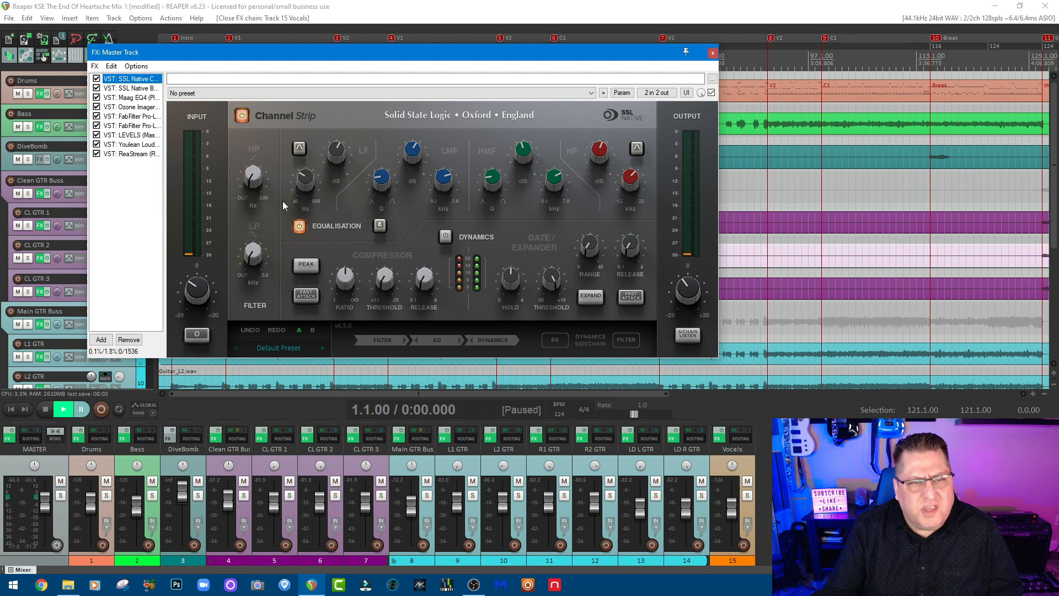
{"action": "left_click", "coordinate": [136, 89]}
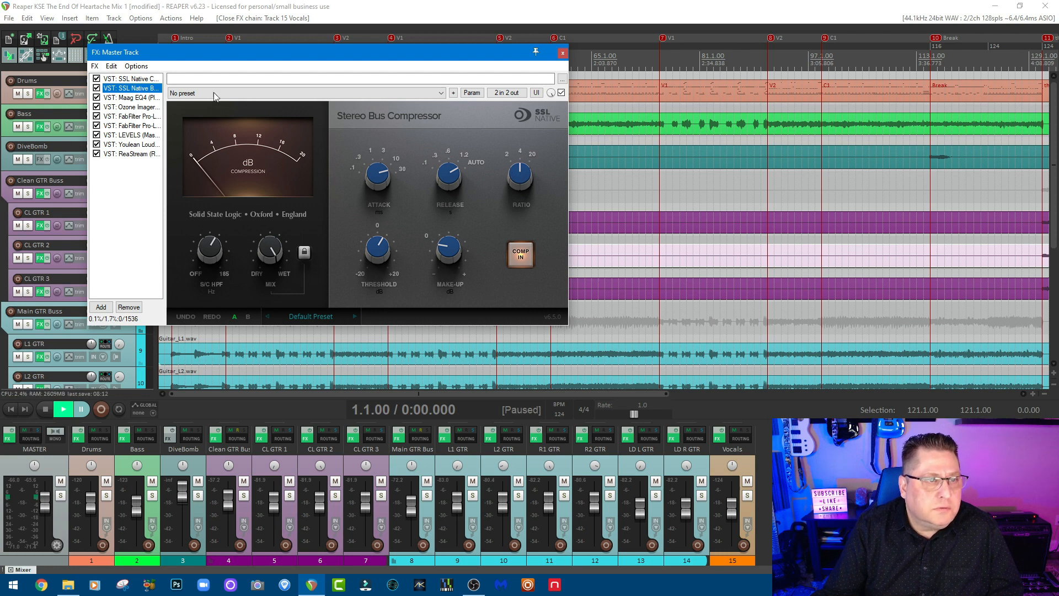
{"action": "left_click", "coordinate": [128, 99]}
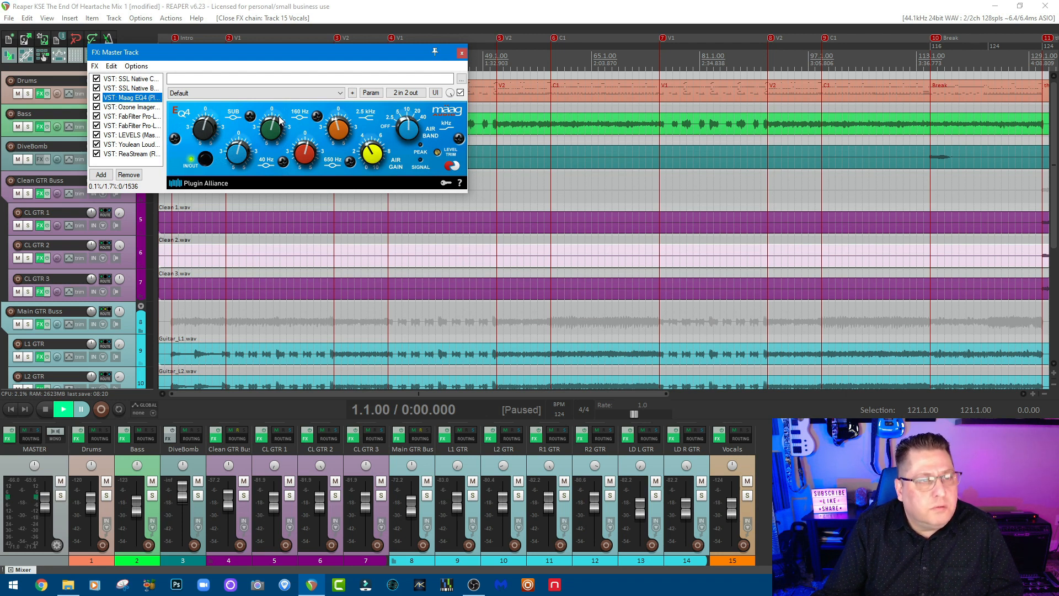
{"action": "left_click_drag", "start_coordinate": [307, 51], "coordinate": [326, 74]}
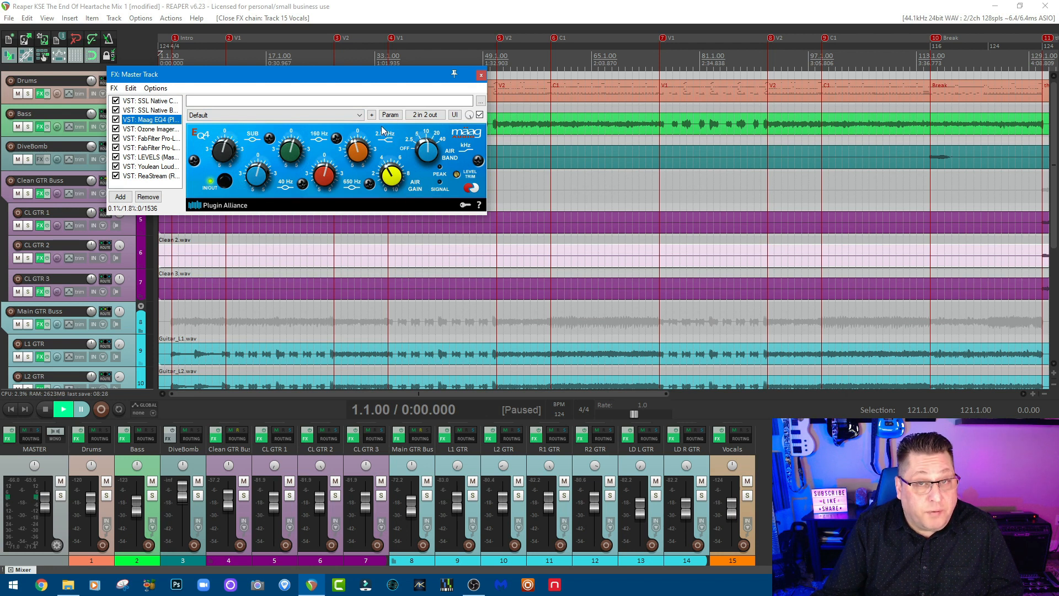
Examine the Ozone Imager and both FabFilter Pro-L 2 limiters on the master track, and close its FX chain
{"action": "left_click", "coordinate": [149, 130]}
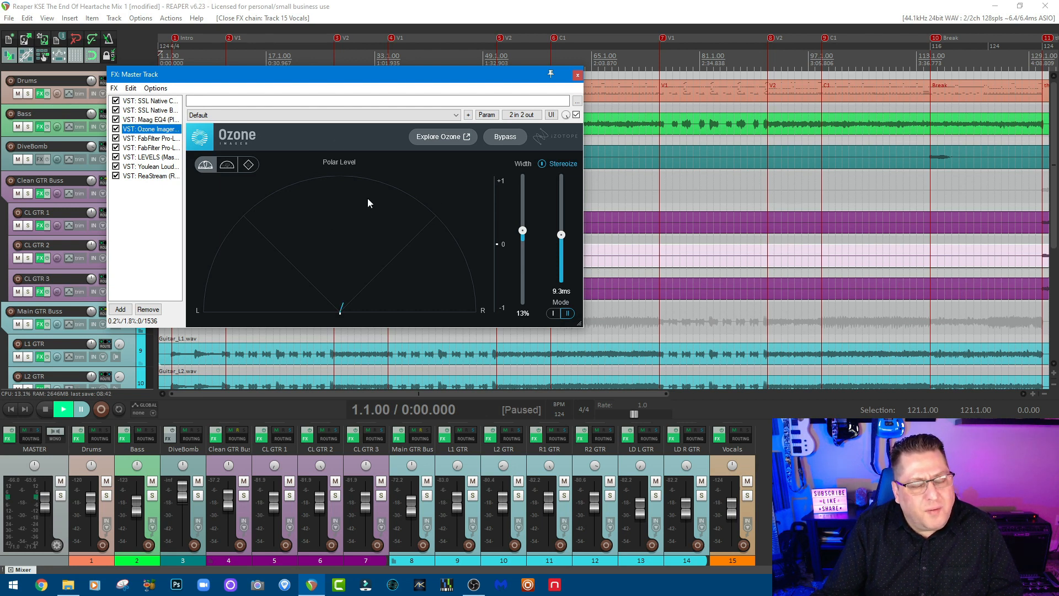
{"action": "left_click", "coordinate": [167, 138]}
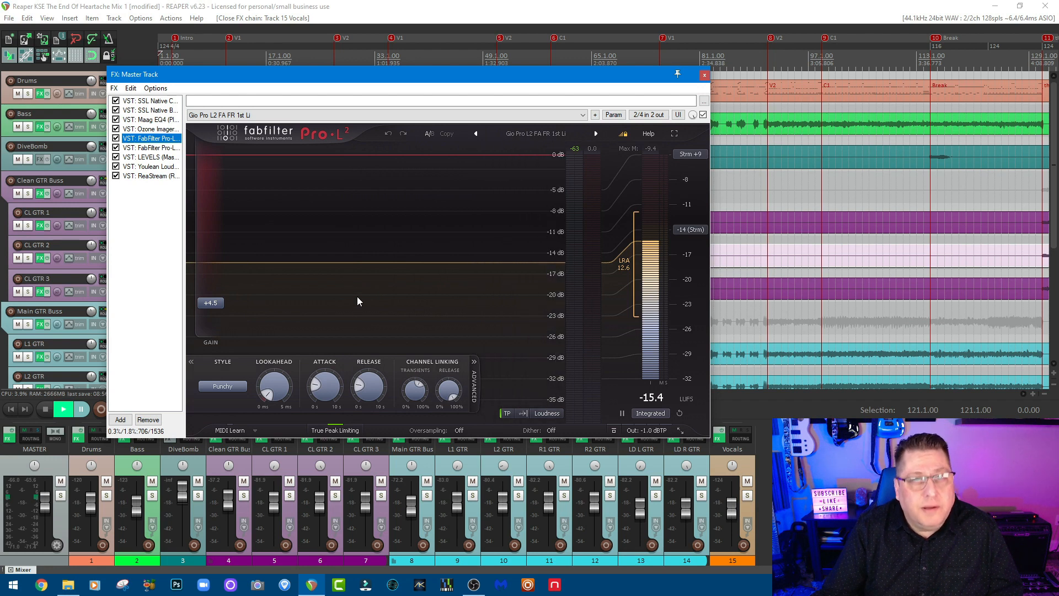
{"action": "left_click", "coordinate": [160, 148]}
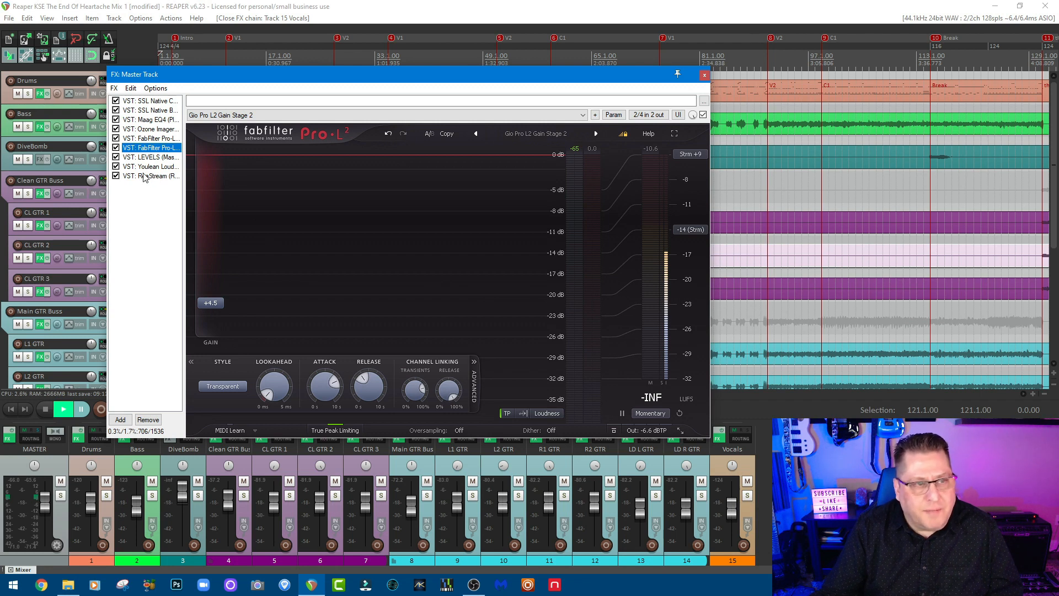
{"action": "left_click", "coordinate": [153, 101]}
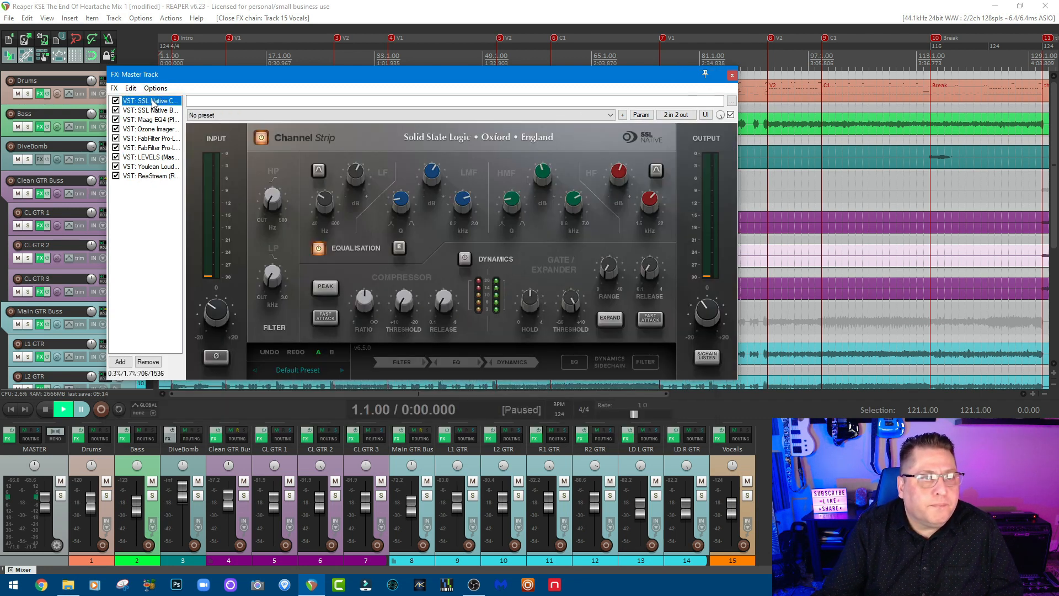
{"action": "left_click", "coordinate": [732, 77]}
Review the Drums track's FX chain, covering Superior Drummer 3's kit and mixer views and the L2 limiter
{"action": "left_click", "coordinate": [77, 438]}
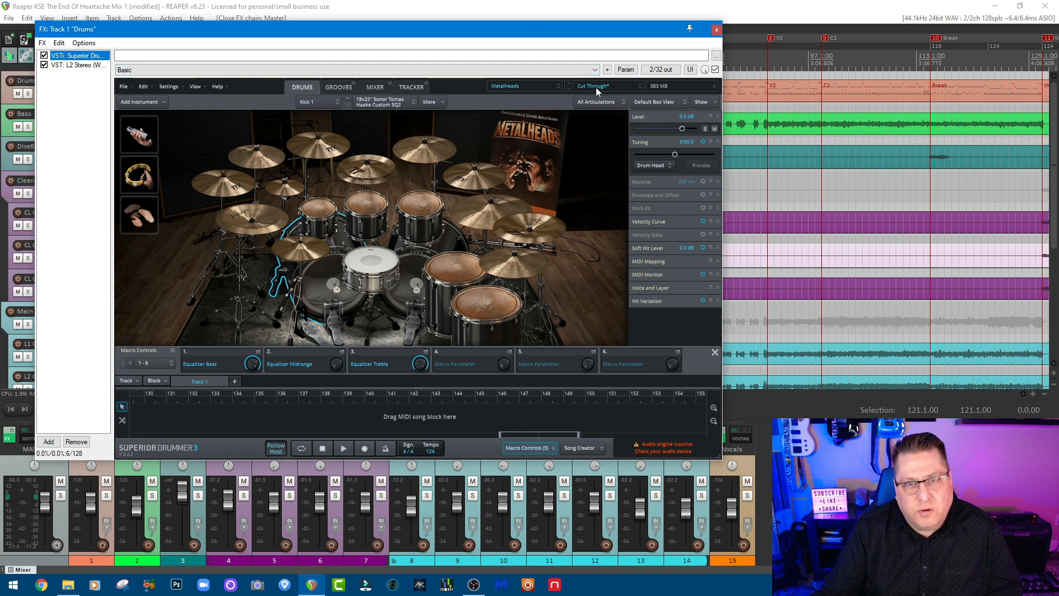
{"action": "left_click", "coordinate": [381, 87]}
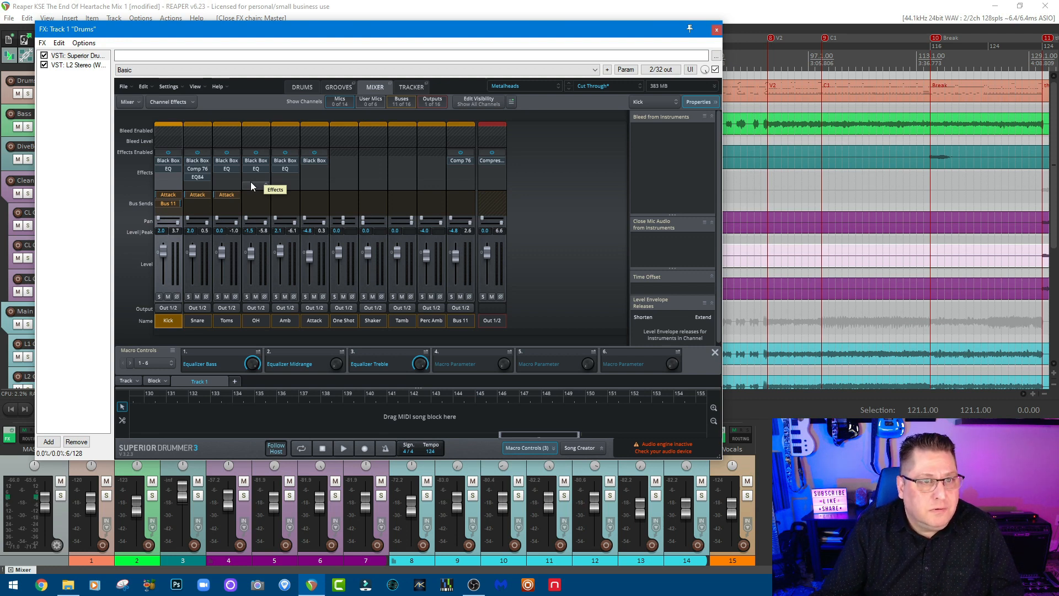
{"action": "left_click", "coordinate": [302, 87]}
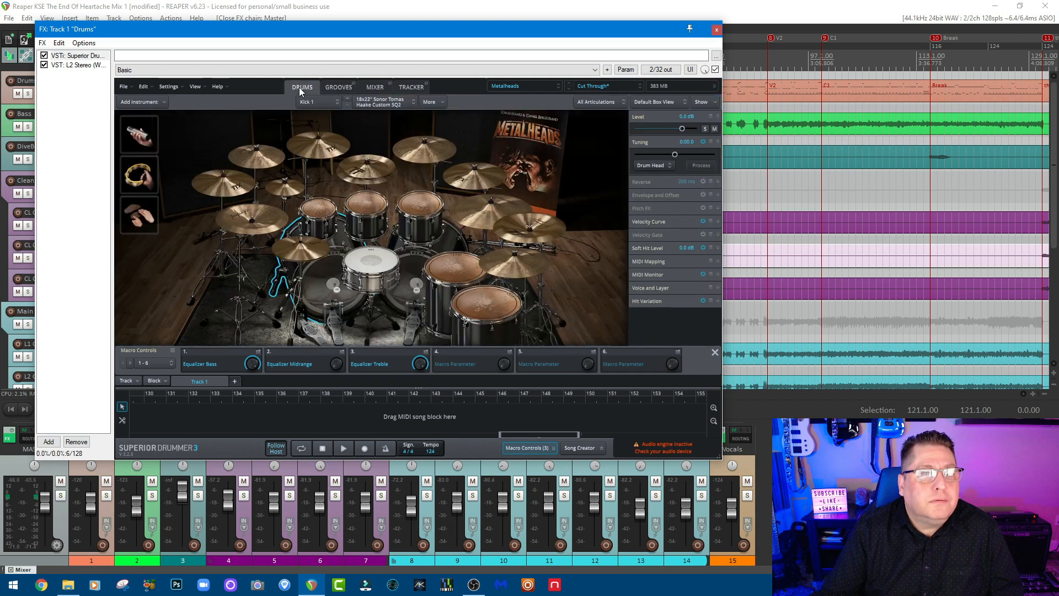
{"action": "left_click", "coordinate": [69, 65]}
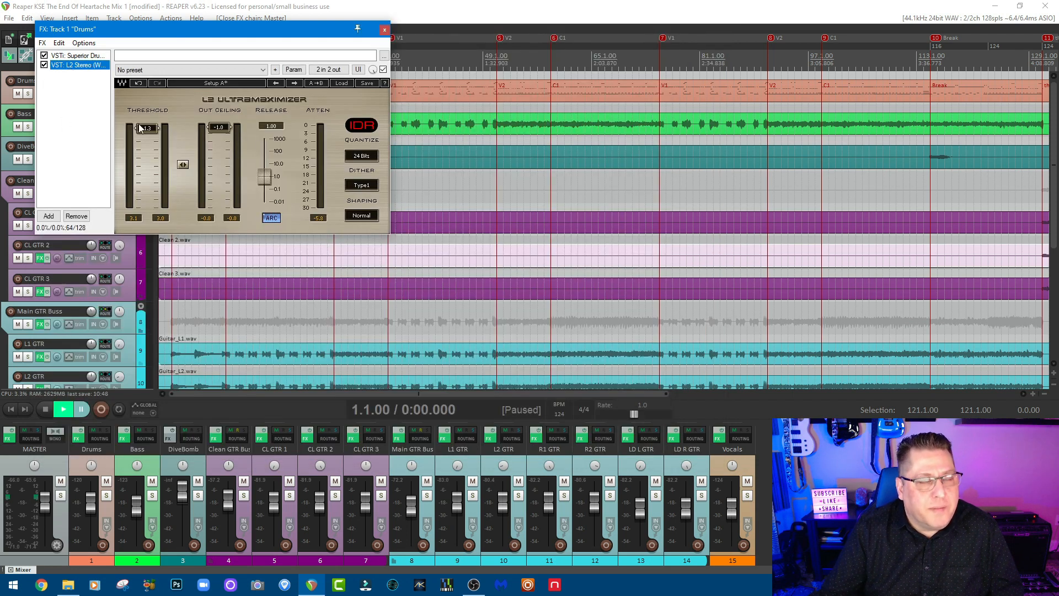
{"action": "left_click", "coordinate": [84, 56]}
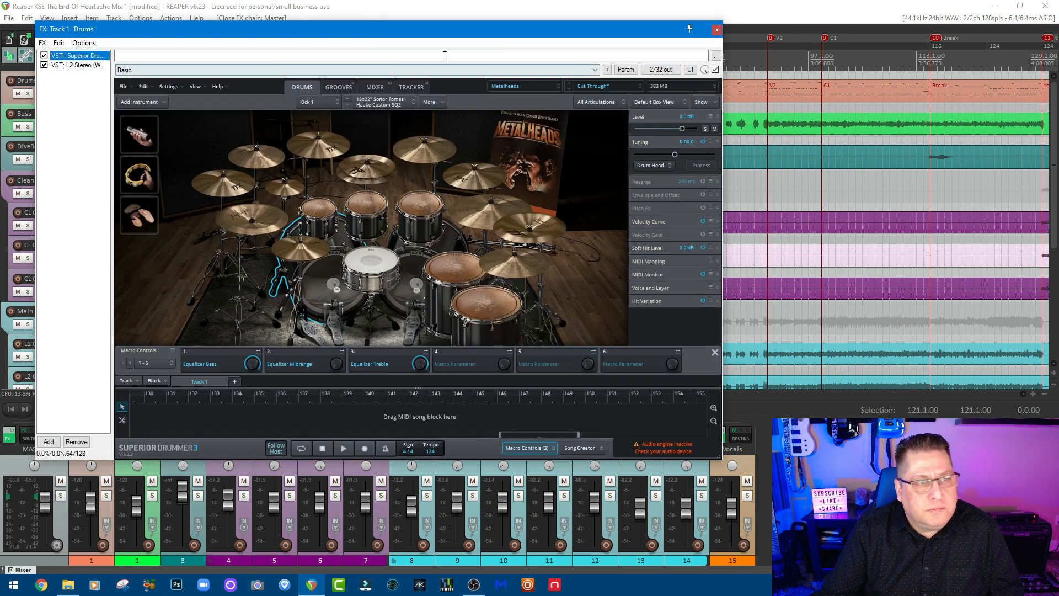
{"action": "left_click", "coordinate": [717, 31]}
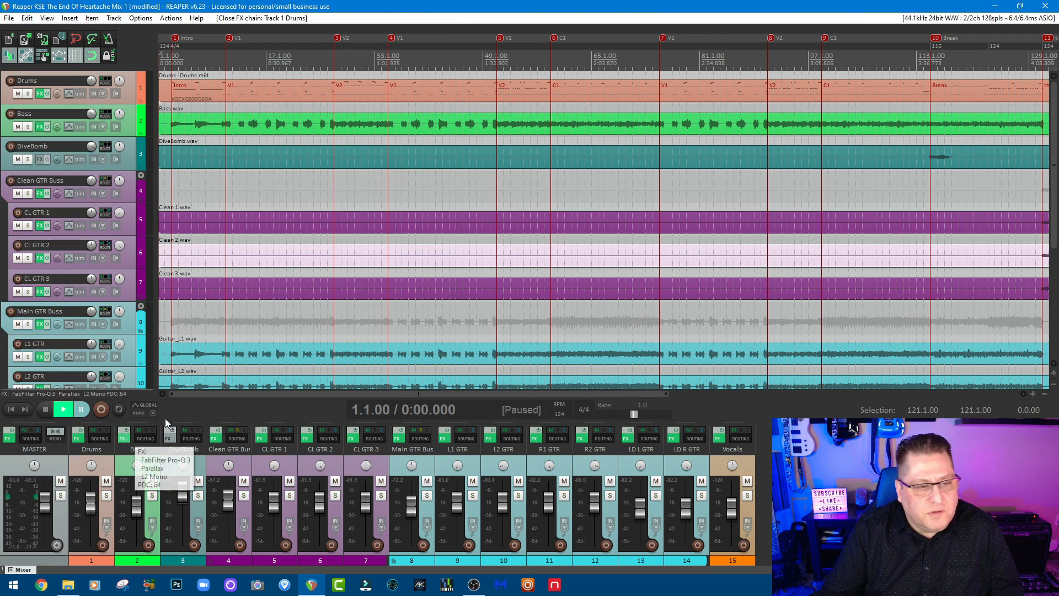
Review the Bass track's FX chain, covering the Pro-Q 3 low cut, Parallax and the L2 mono limiter
{"action": "left_click", "coordinate": [126, 438]}
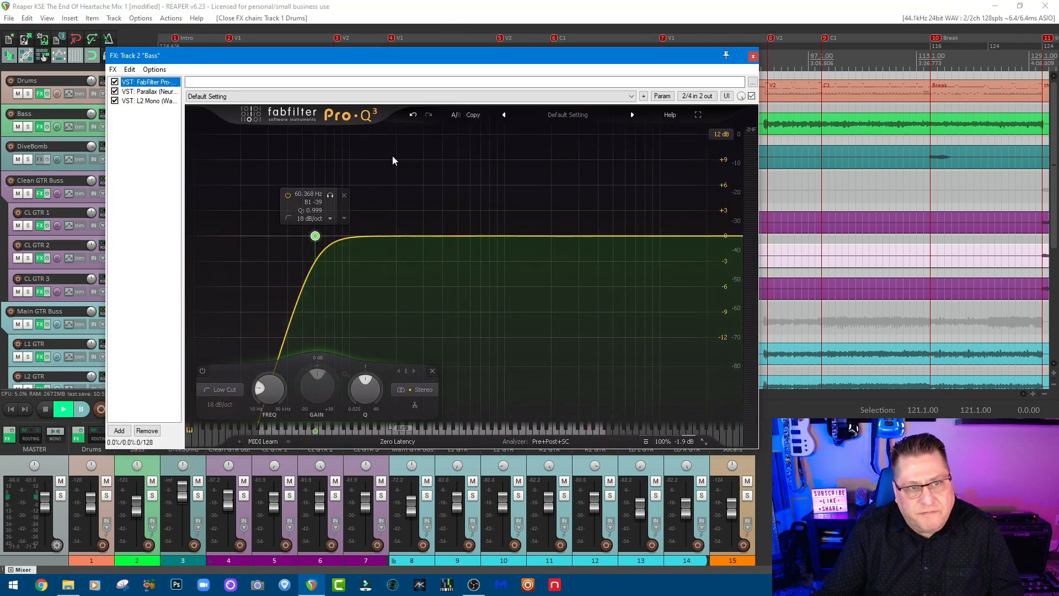
{"action": "mouse_move", "coordinate": [315, 236]}
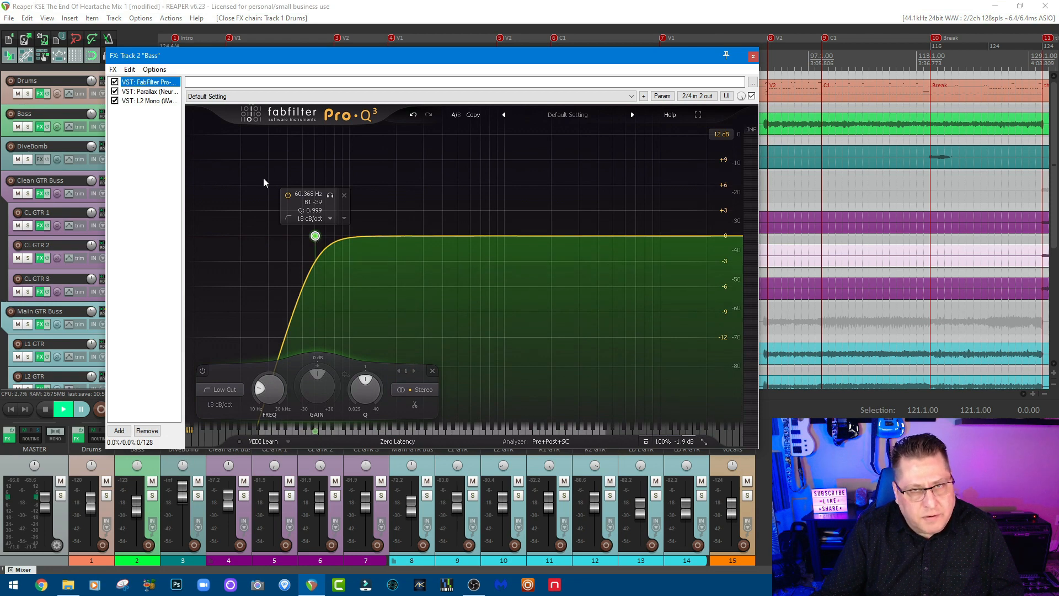
{"action": "left_click", "coordinate": [159, 93]}
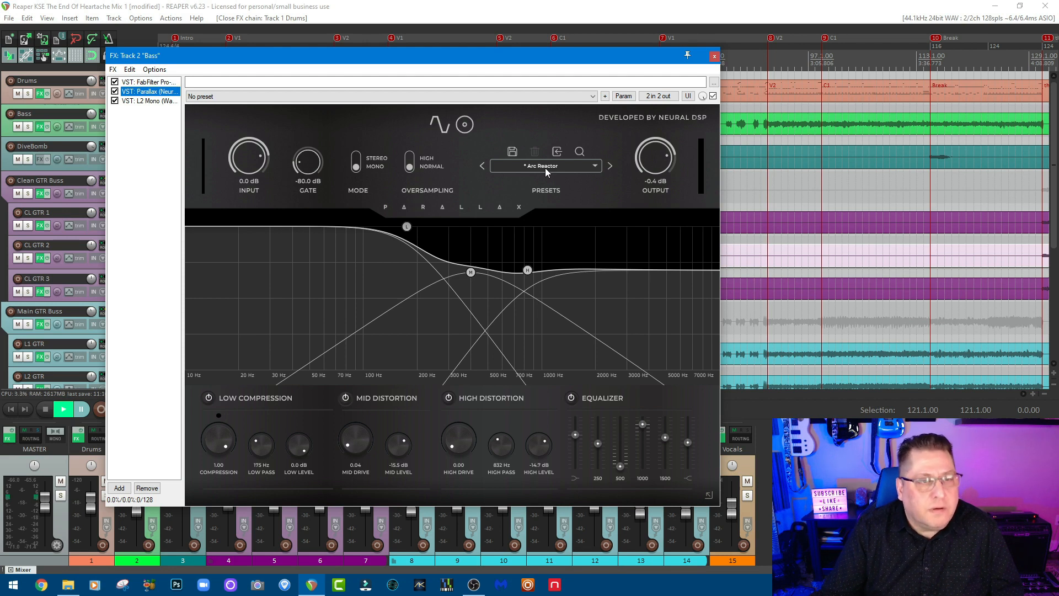
{"action": "left_click", "coordinate": [150, 101]}
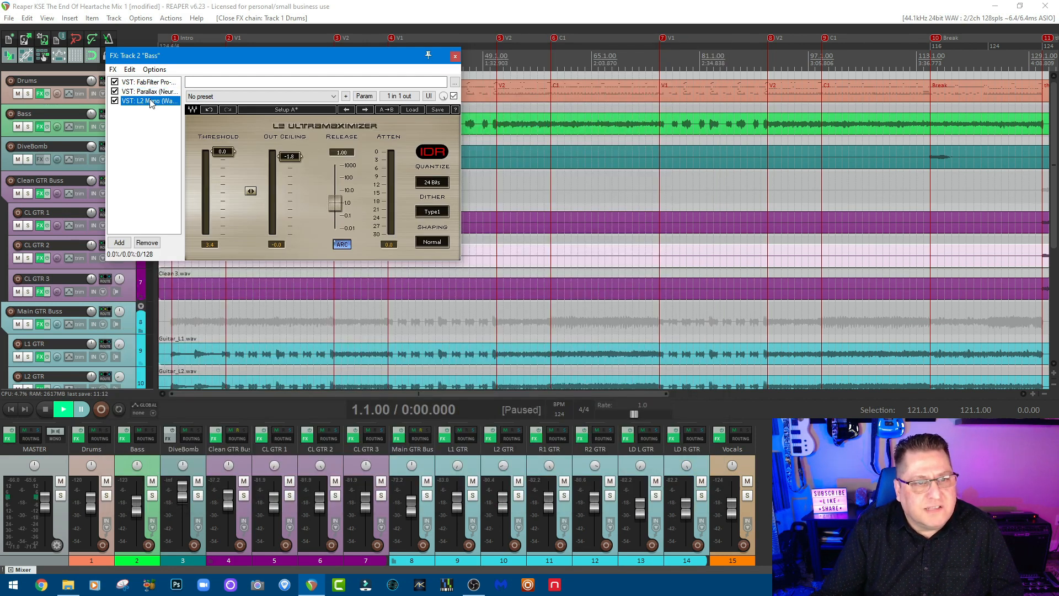
{"action": "left_click", "coordinate": [148, 82]}
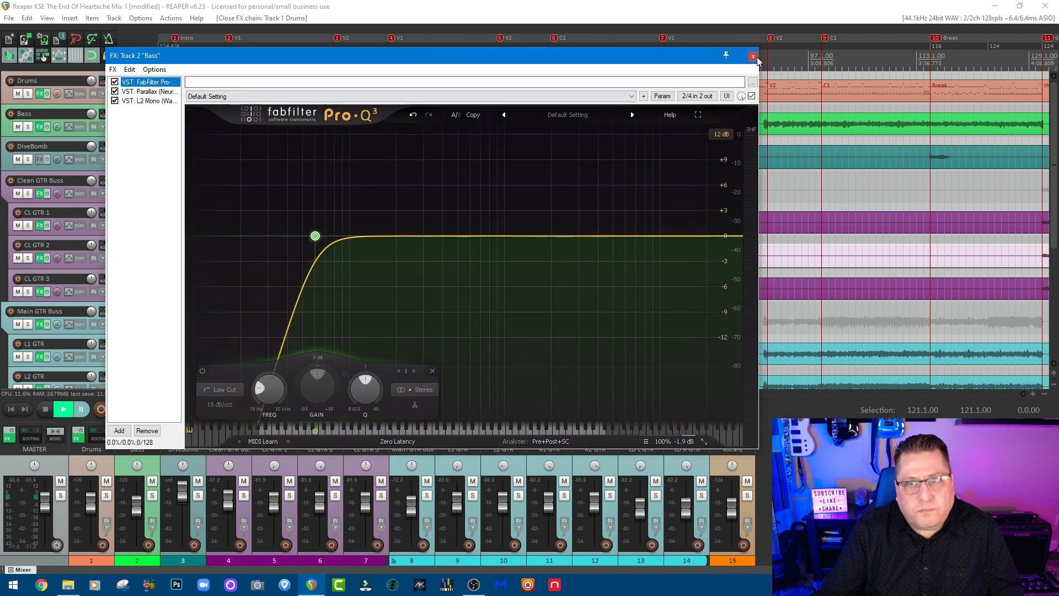
{"action": "left_click", "coordinate": [753, 57]}
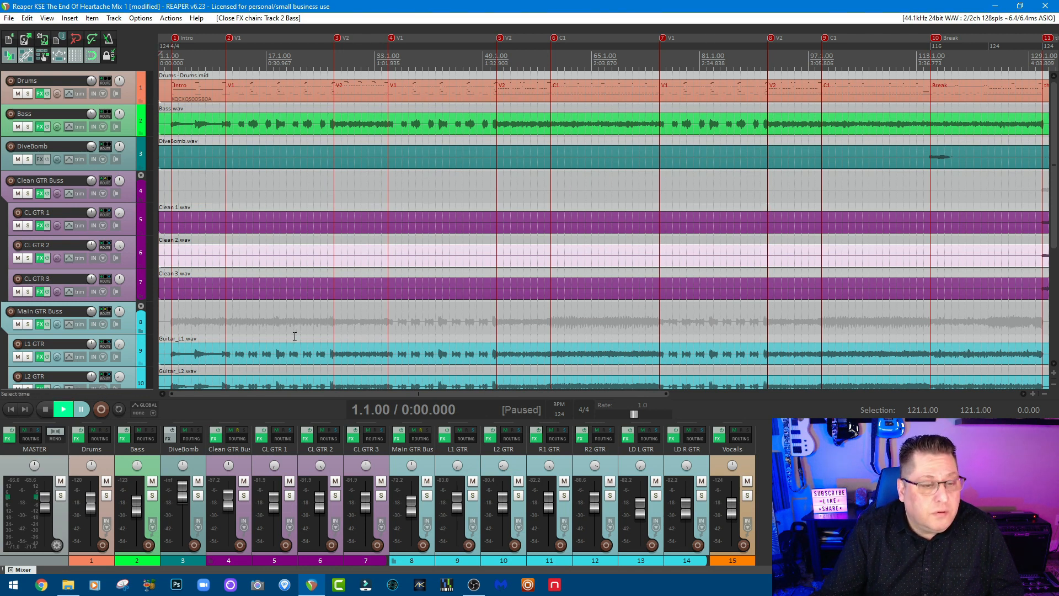
Review the Clean GTR Buss FX chain from Pro-Q 3 through Tube-Tech, J37 tape and Weiss MM-1 to Pro-L 2
{"action": "mouse_move", "coordinate": [424, 440]}
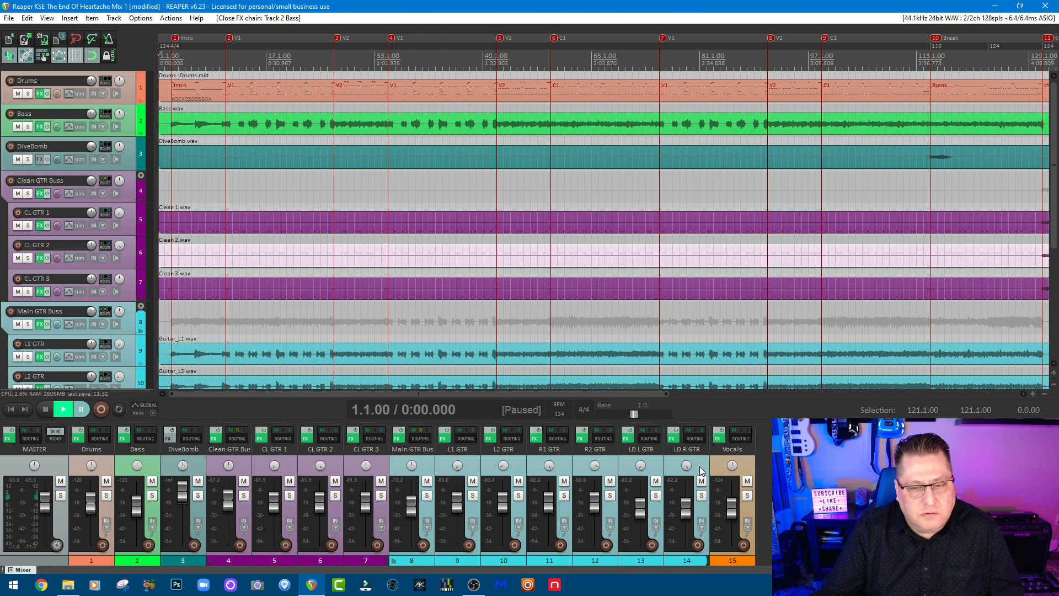
{"action": "left_click", "coordinate": [213, 438]}
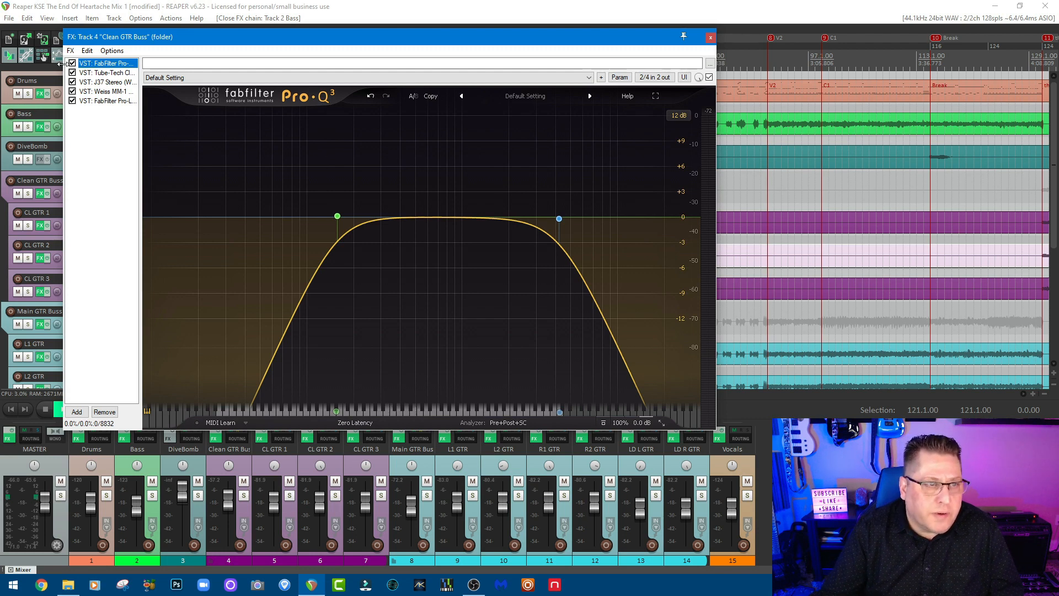
{"action": "left_click", "coordinate": [126, 74]}
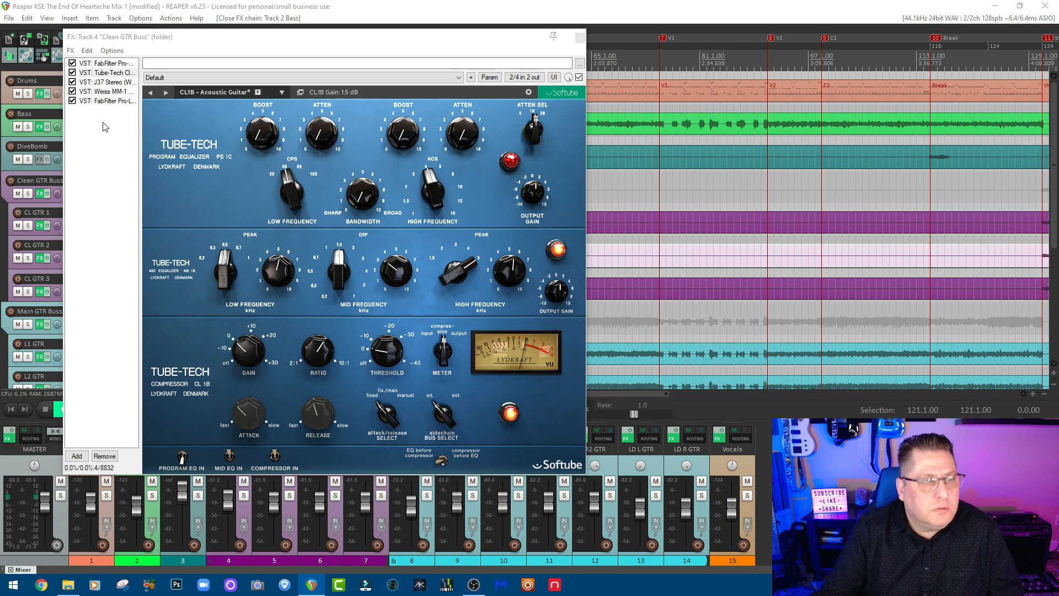
{"action": "left_click", "coordinate": [111, 91]}
{"action": "left_click", "coordinate": [116, 82]}
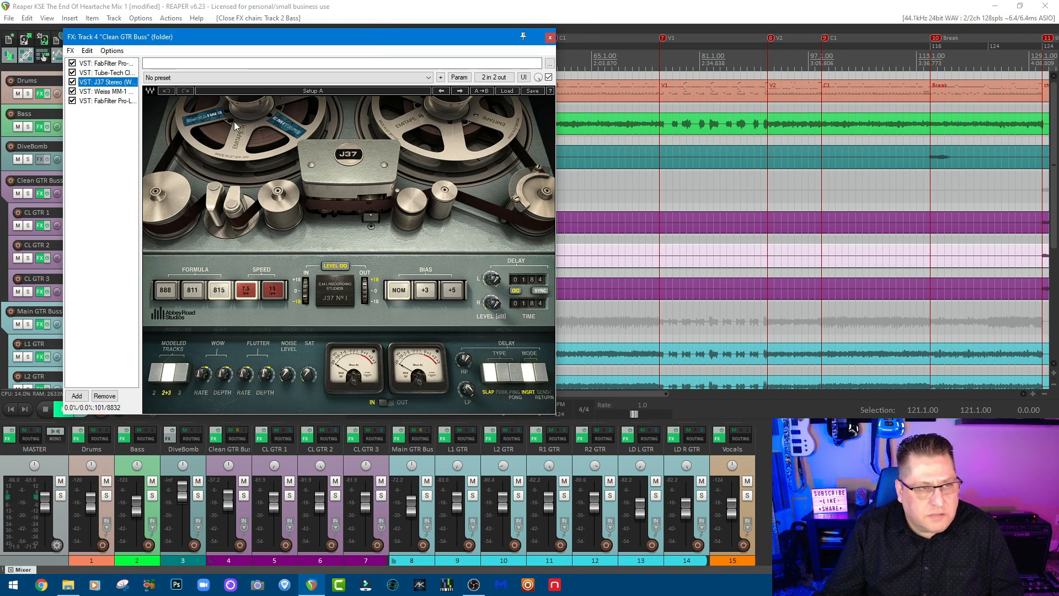
{"action": "left_click", "coordinate": [110, 93]}
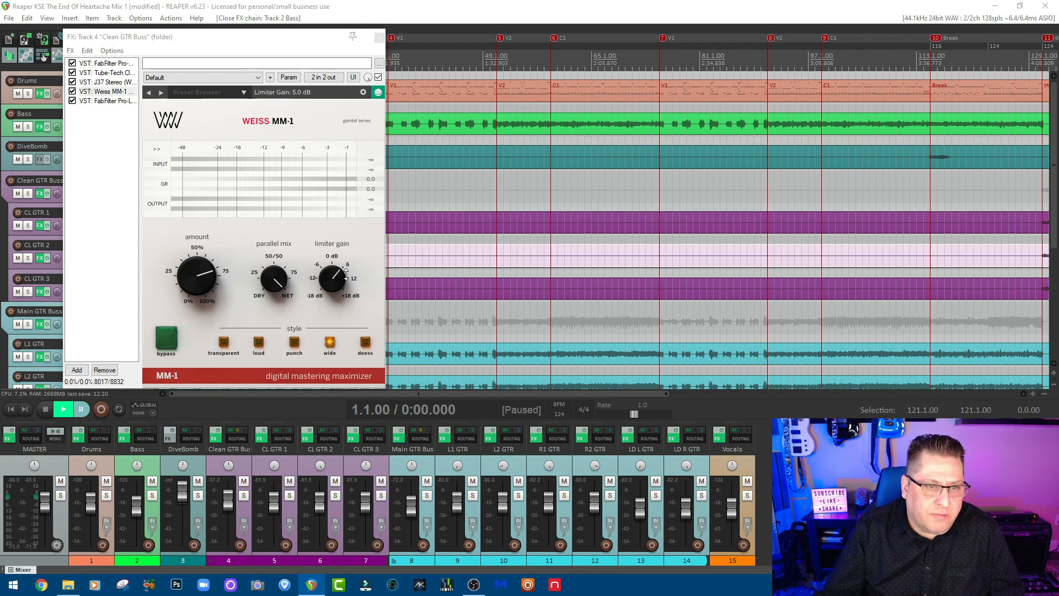
{"action": "left_click", "coordinate": [117, 102]}
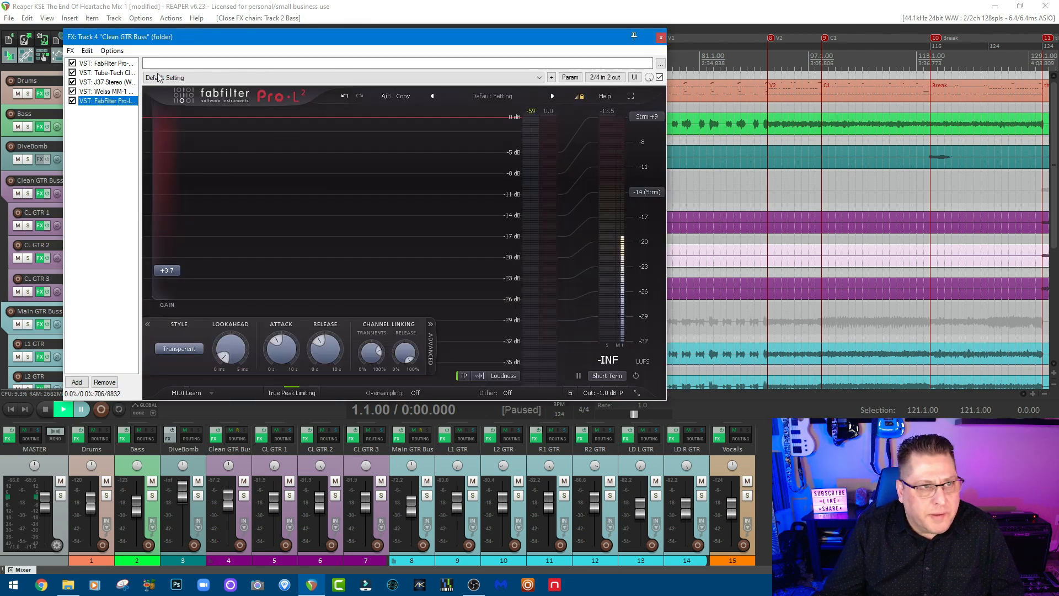
{"action": "left_click", "coordinate": [113, 64]}
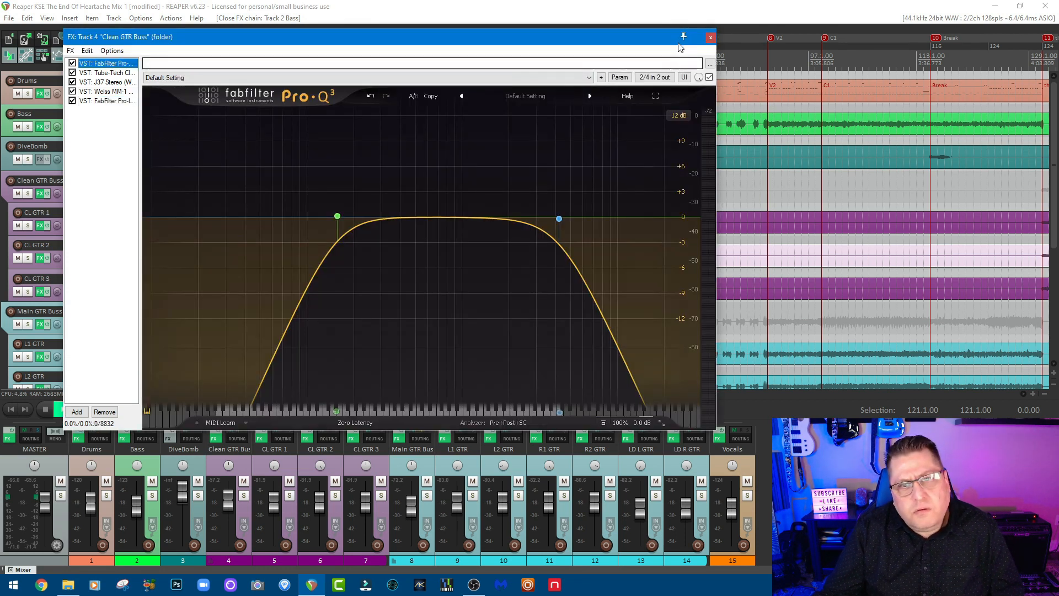
{"action": "left_click", "coordinate": [711, 37]}
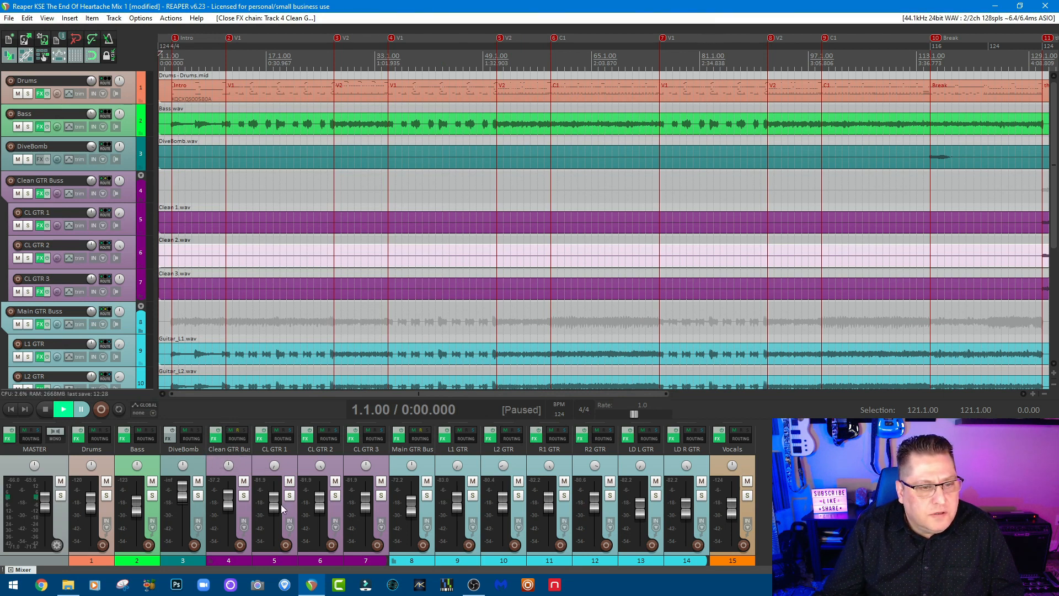
Review the CL GTR 1 track's Soldano plugin, covering the pedals, amp, equalizer, cabinet, and delay and reverb sections
{"action": "left_click", "coordinate": [260, 439]}
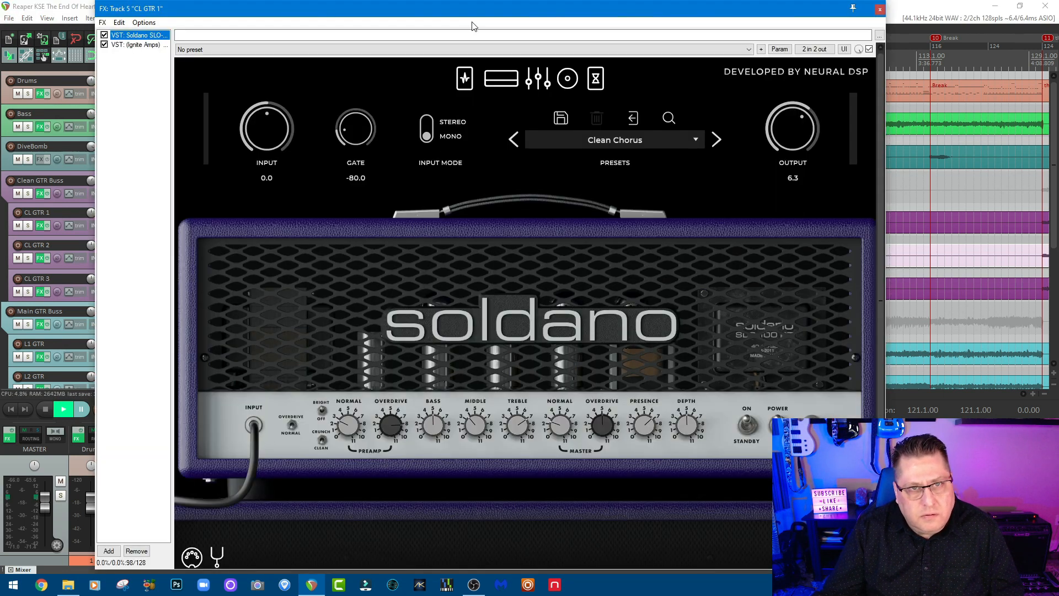
{"action": "left_click_drag", "start_coordinate": [470, 10], "coordinate": [415, 12]}
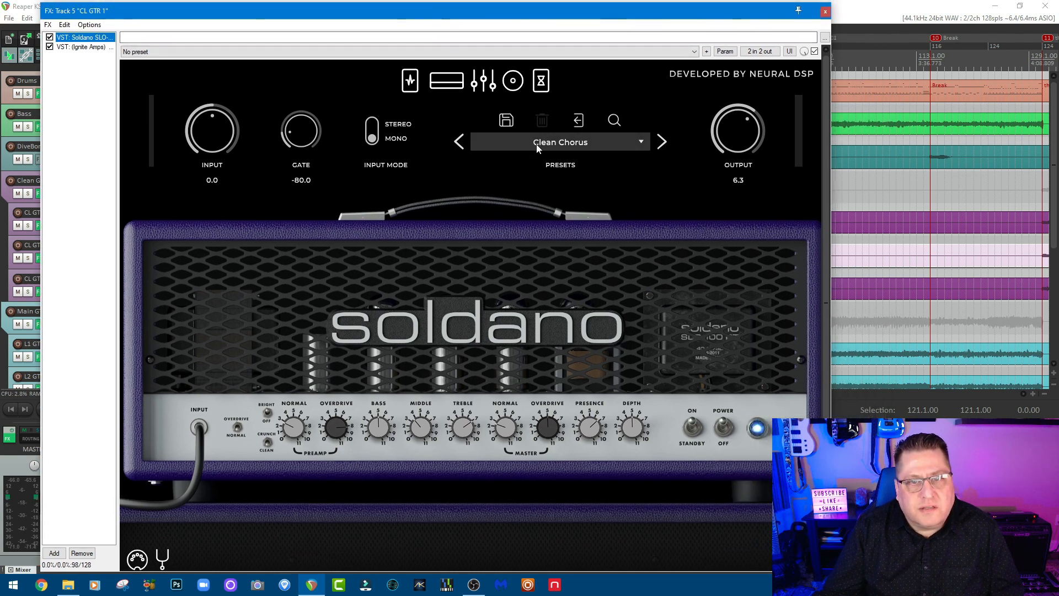
{"action": "left_click", "coordinate": [410, 80]}
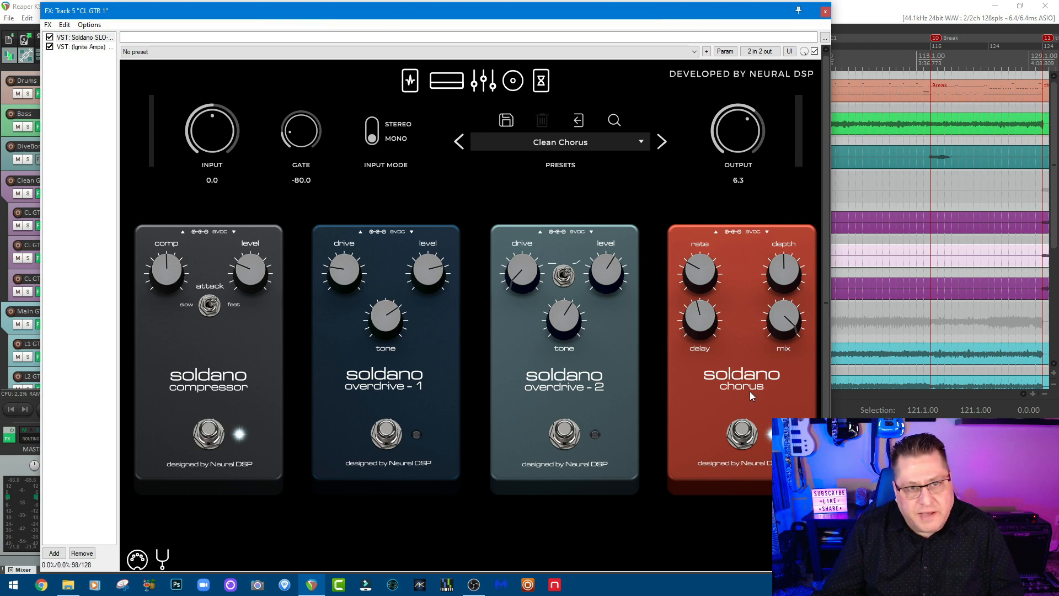
{"action": "left_click", "coordinate": [447, 80]}
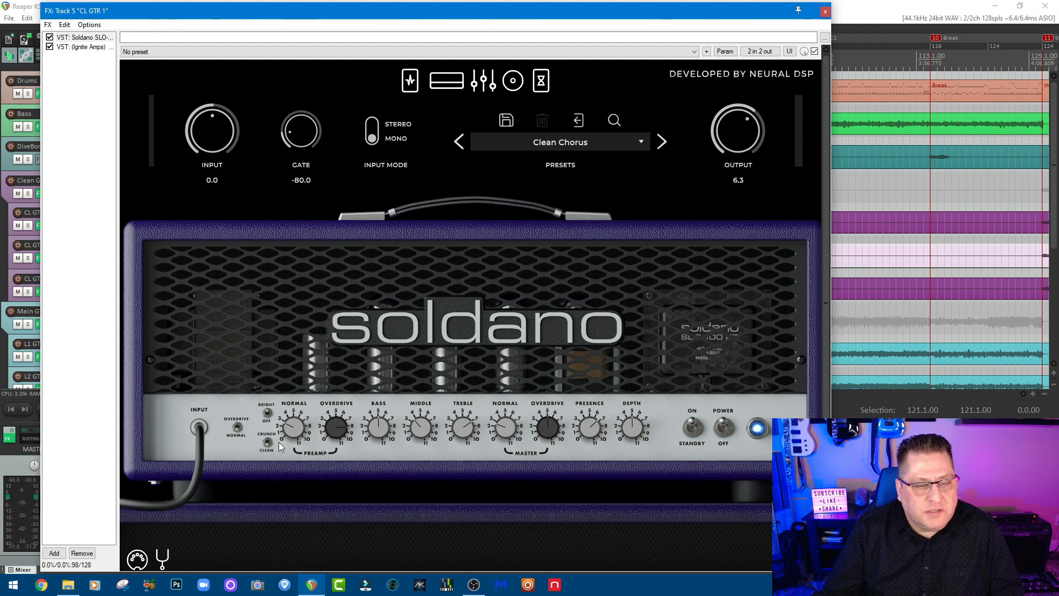
{"action": "left_click", "coordinate": [484, 83]}
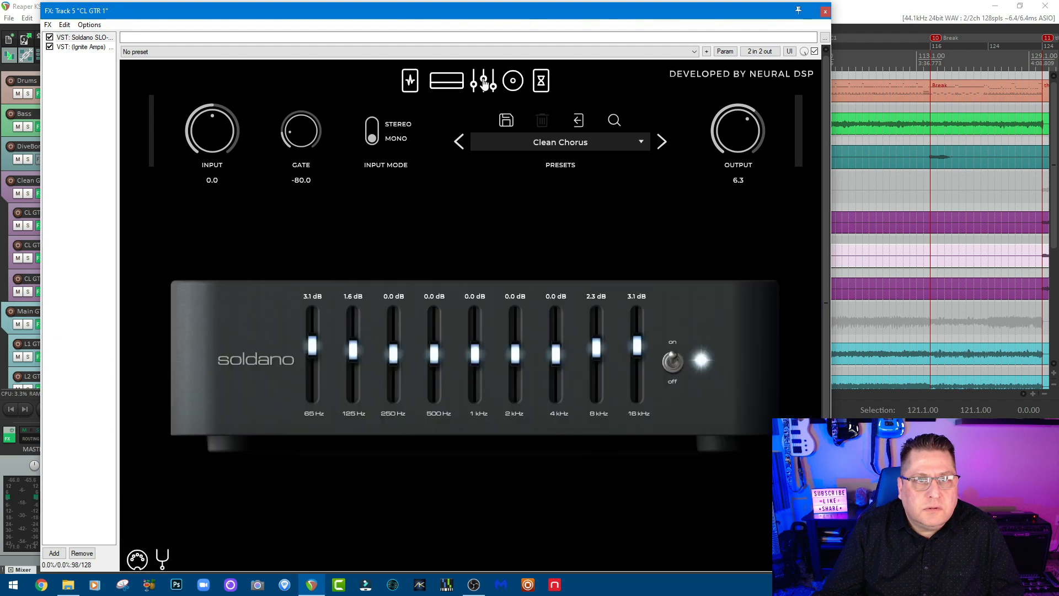
{"action": "left_click", "coordinate": [513, 81]}
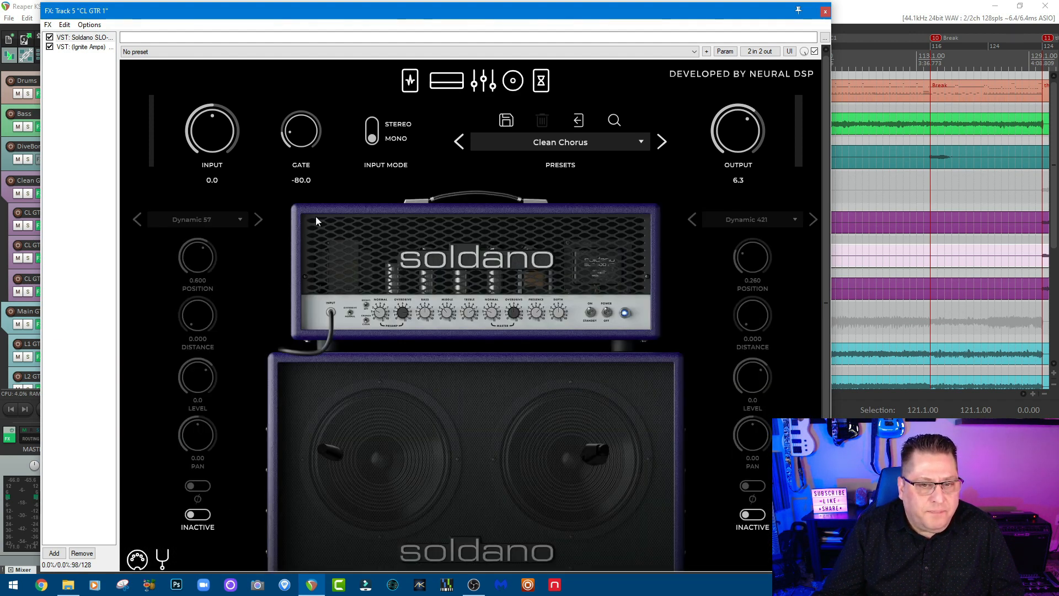
{"action": "left_click", "coordinate": [545, 84]}
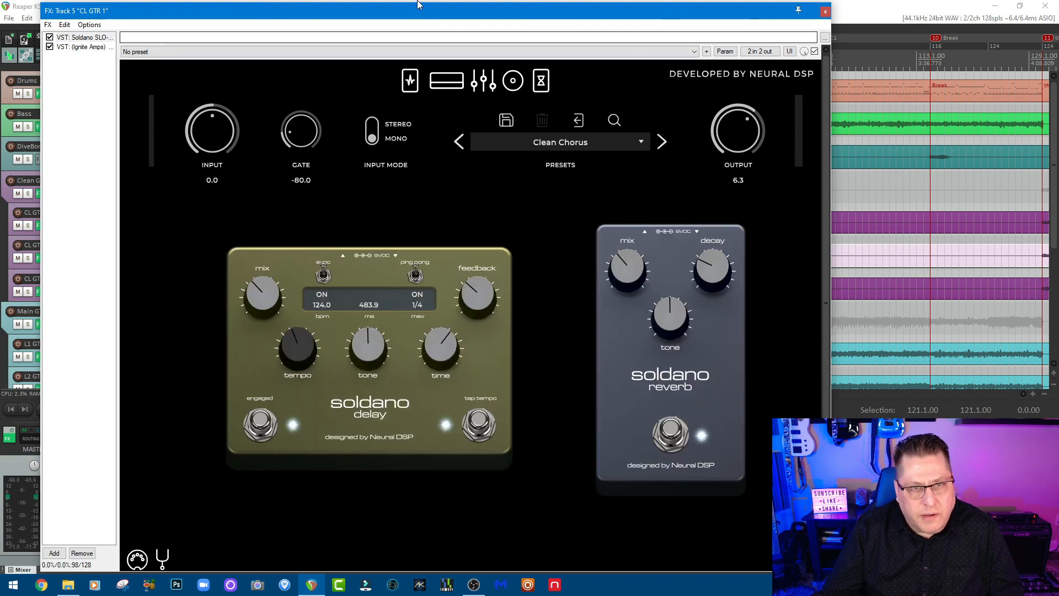
{"action": "left_click", "coordinate": [444, 83]}
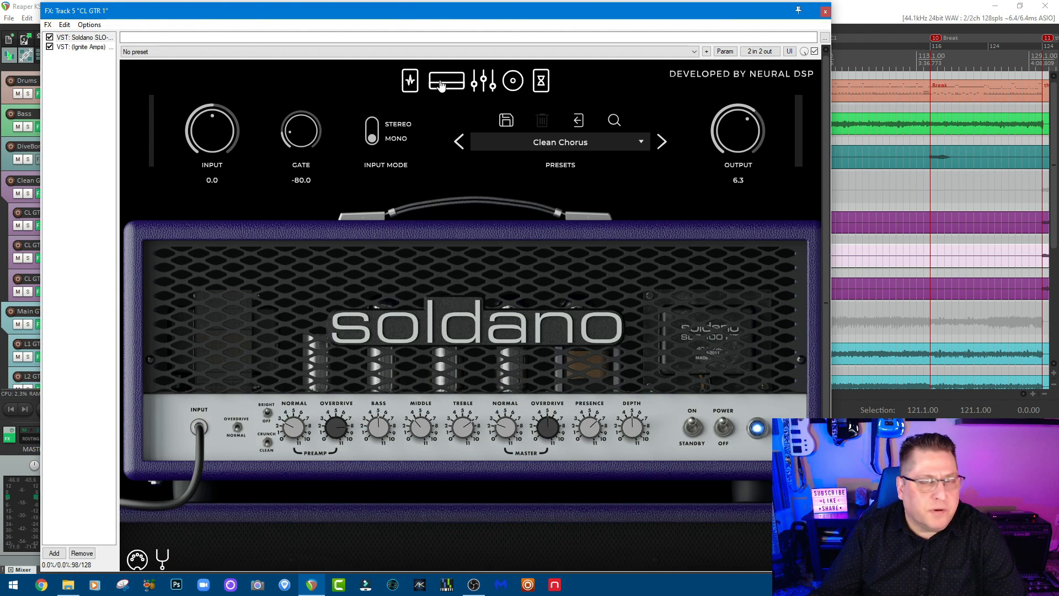
Examine the NadIR cabinet impulse responses and filter settings on CL GTR 1, return to the Soldano amp, and close the FX chain
{"action": "left_click", "coordinate": [81, 47]}
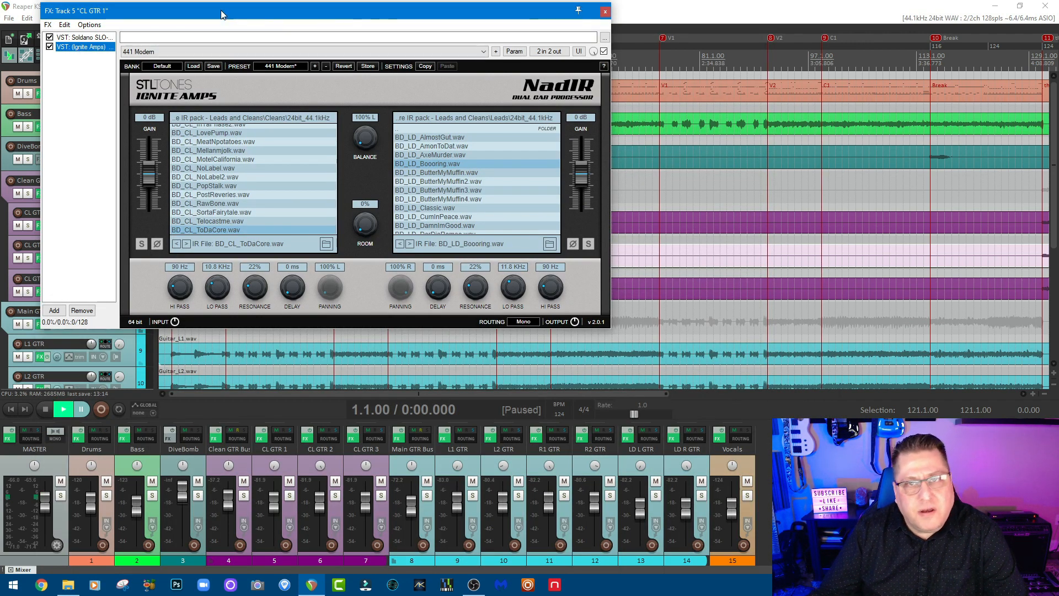
{"action": "left_click_drag", "start_coordinate": [220, 10], "coordinate": [317, 51]}
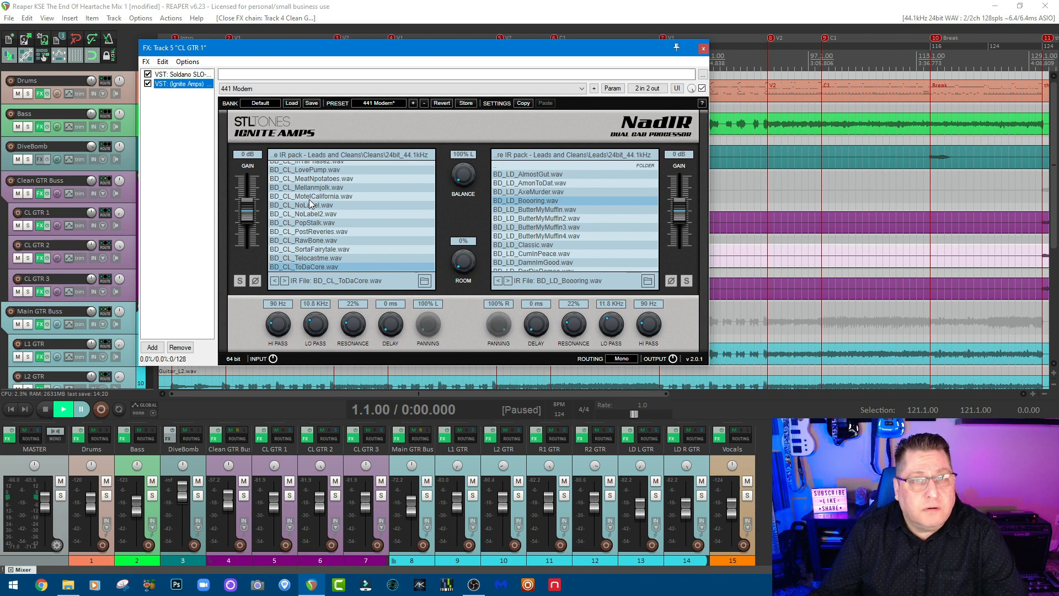
{"action": "left_click", "coordinate": [195, 75]}
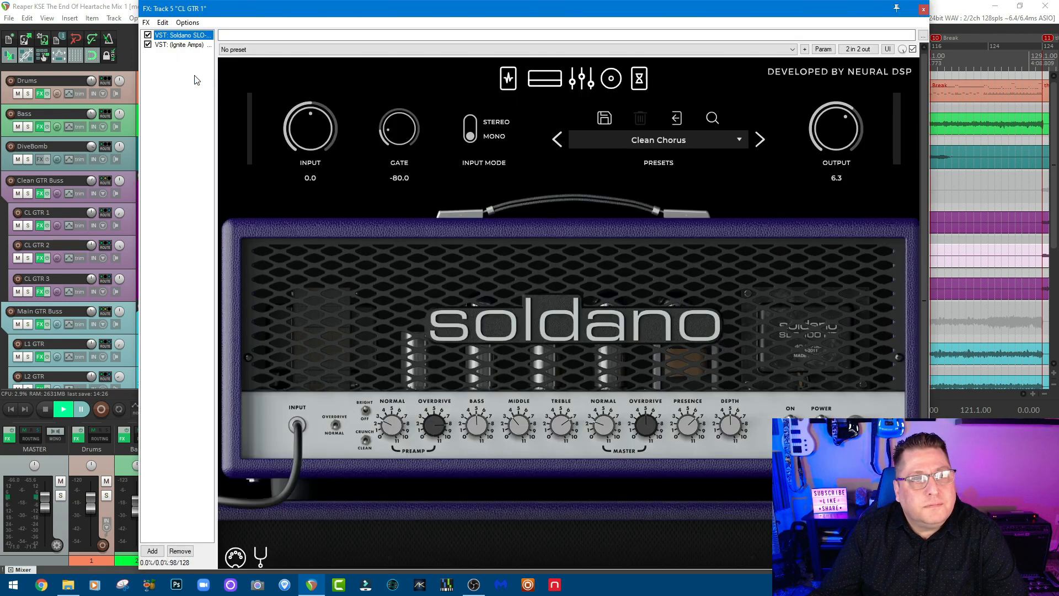
{"action": "left_click", "coordinate": [924, 10]}
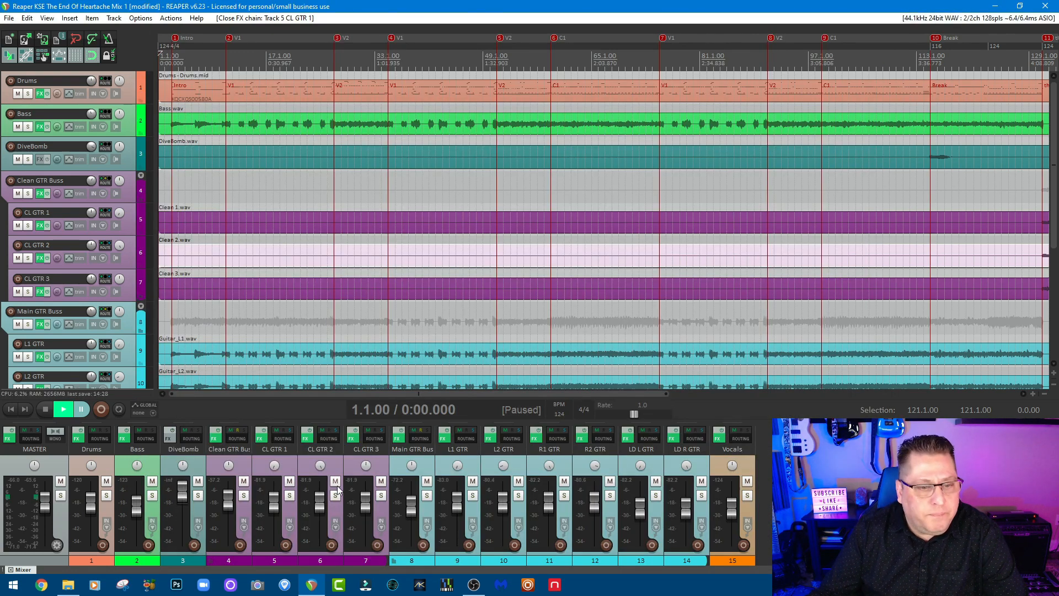
Open the Main GTR Buss FX chain and inspect the Pro-Q 3 low cut and upper notch band settings
{"action": "left_click", "coordinate": [398, 439]}
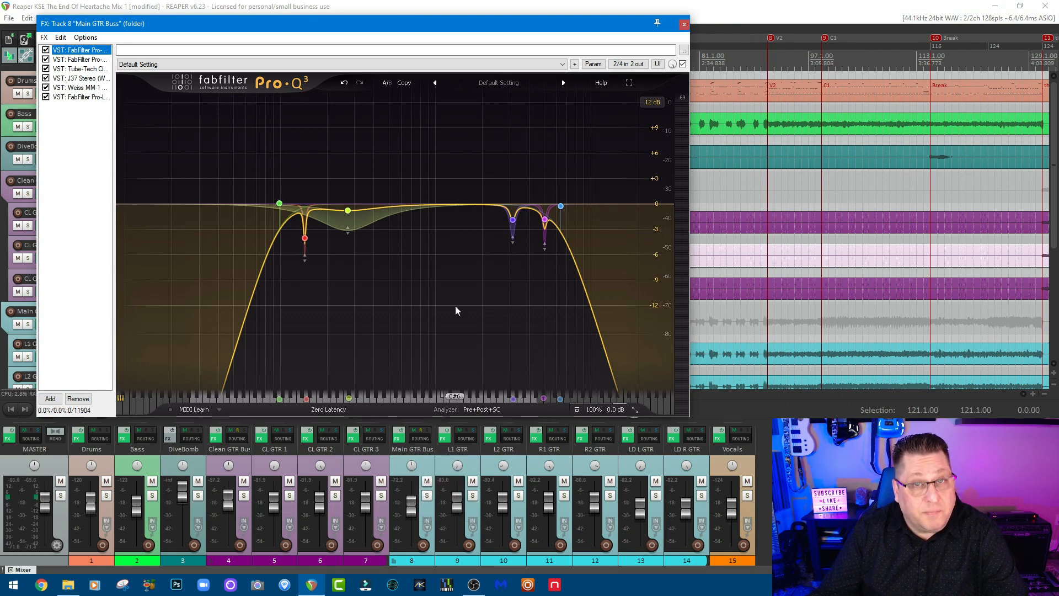
{"action": "mouse_move", "coordinate": [286, 204]}
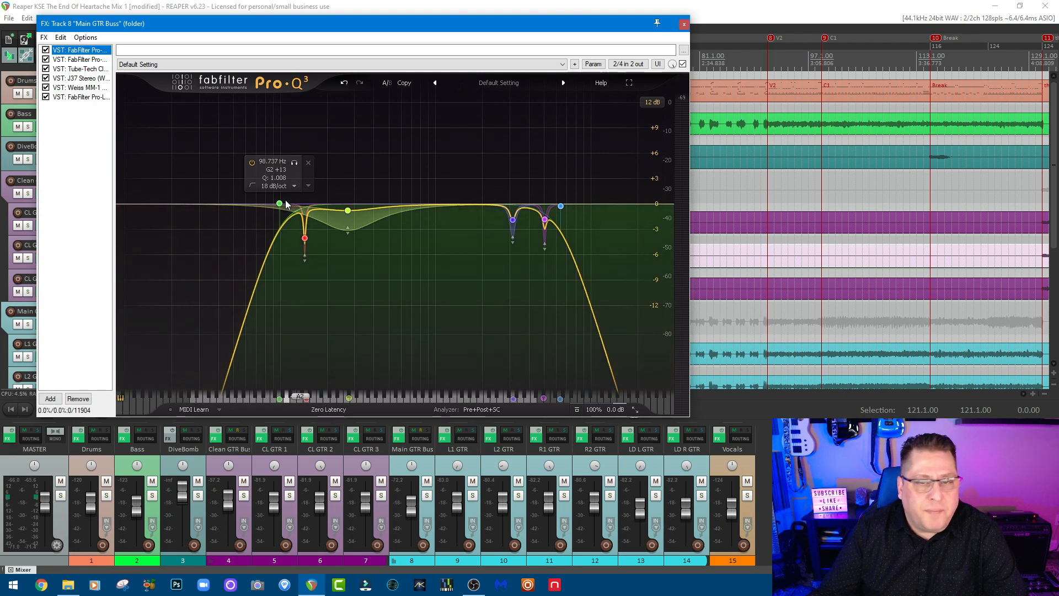
{"action": "mouse_move", "coordinate": [554, 238]}
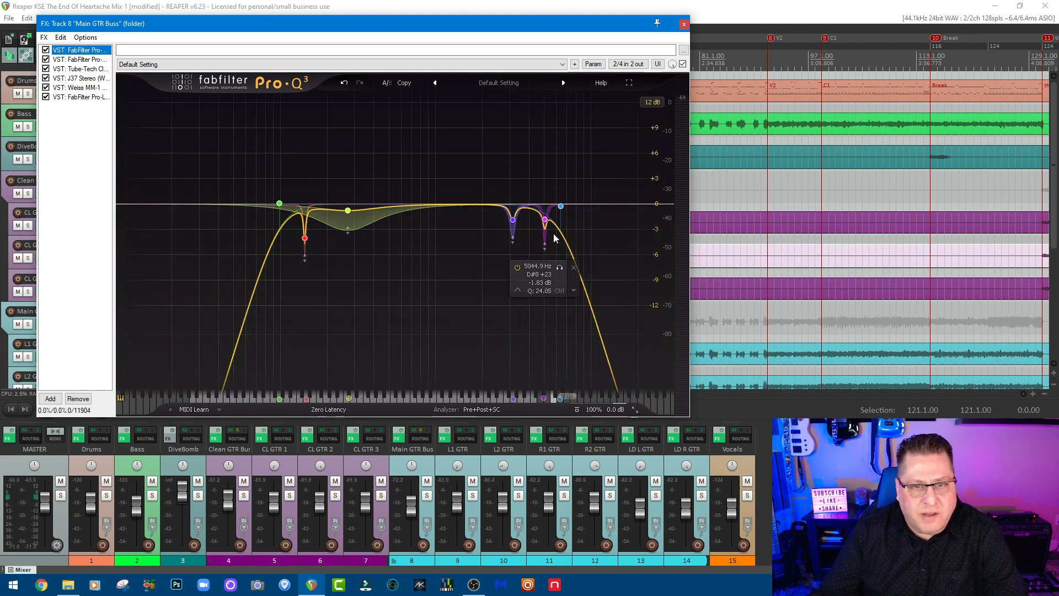
Review the remaining Main GTR Buss plugins: Pro-MB, Tube-Tech, J37 tape, Weiss MM-1 and Pro-L 2
{"action": "left_click", "coordinate": [87, 59]}
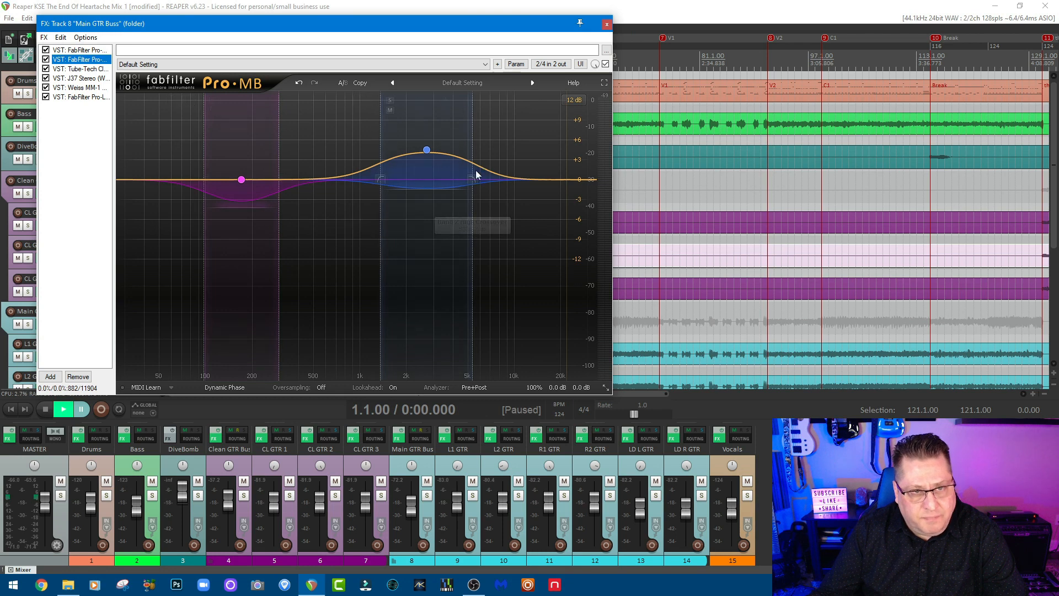
{"action": "left_click", "coordinate": [72, 70]}
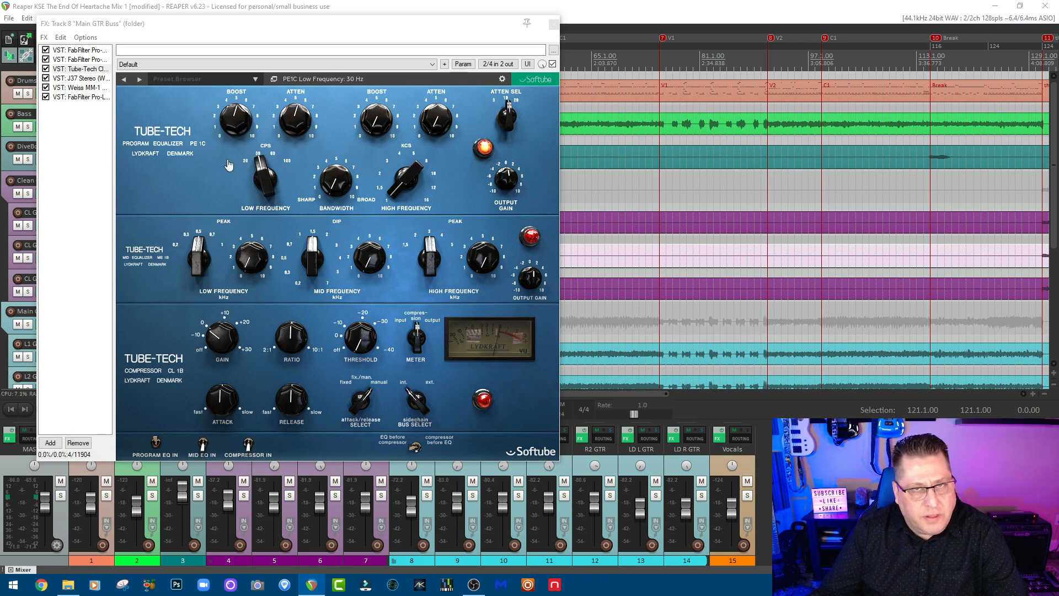
{"action": "left_click", "coordinate": [74, 80]}
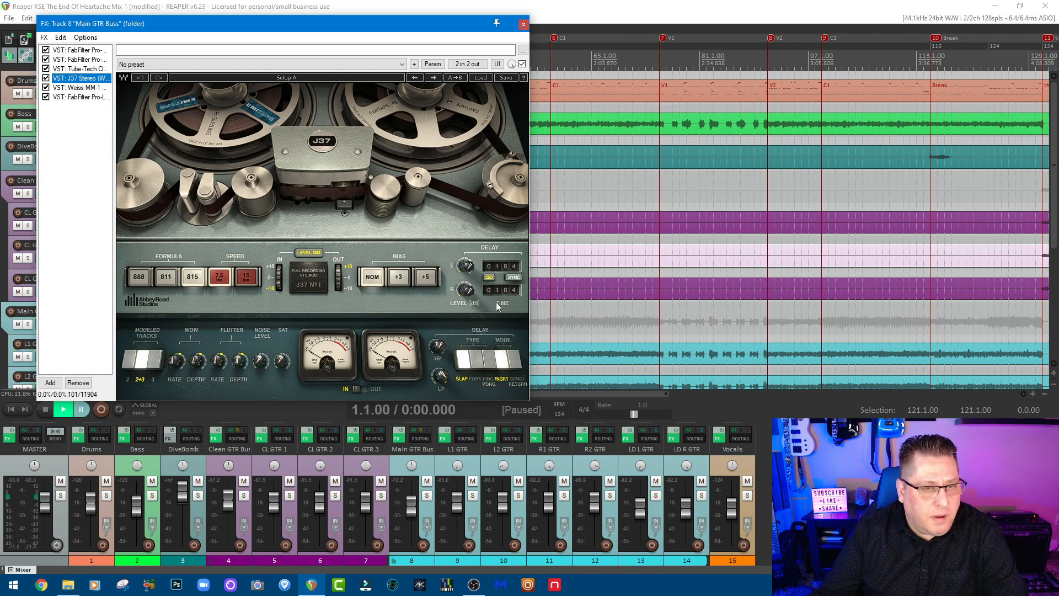
{"action": "left_click", "coordinate": [83, 89]}
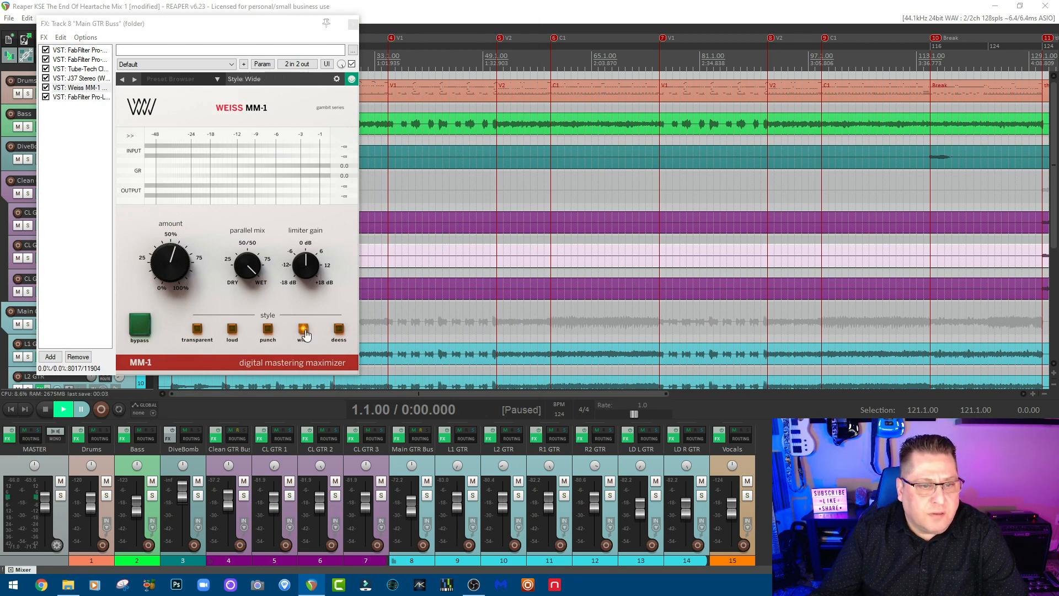
{"action": "left_click", "coordinate": [72, 96]}
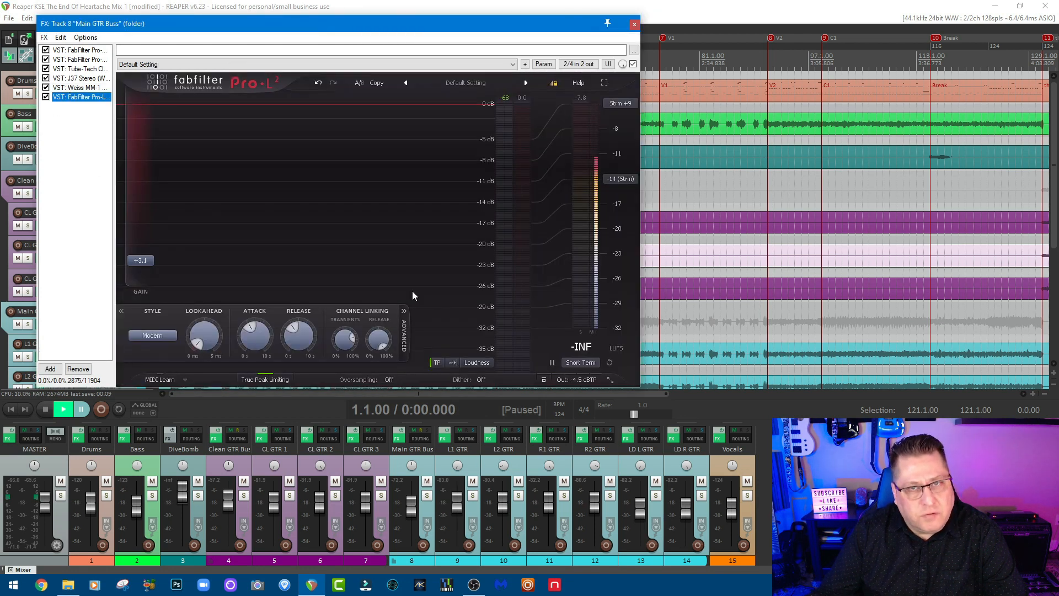
Return to the Main GTR Buss Pro-Q 3 curve for another look, and close the FX chain
{"action": "left_click", "coordinate": [83, 50]}
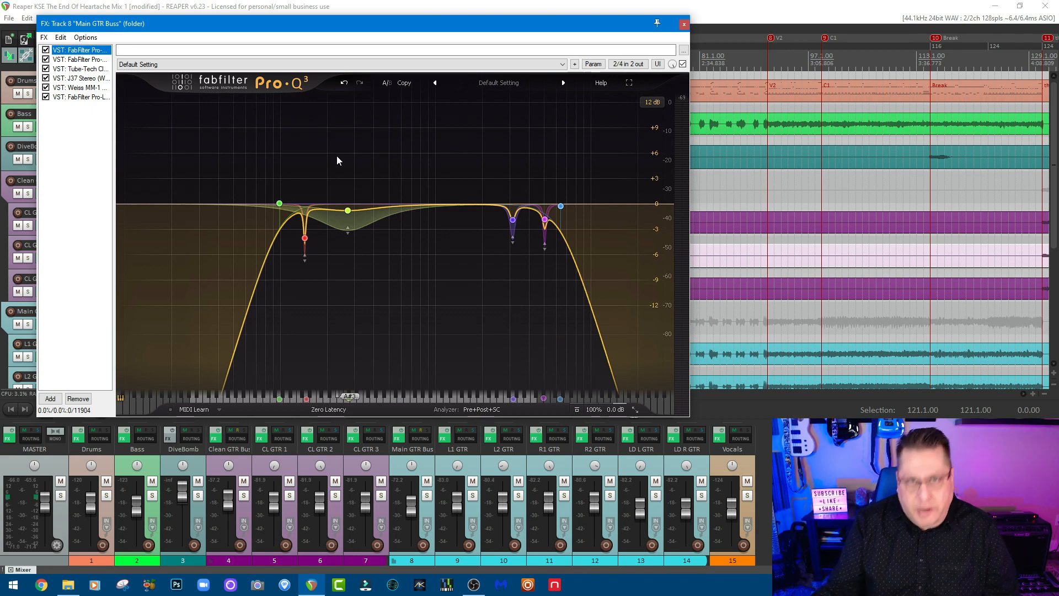
{"action": "mouse_move", "coordinate": [344, 169]}
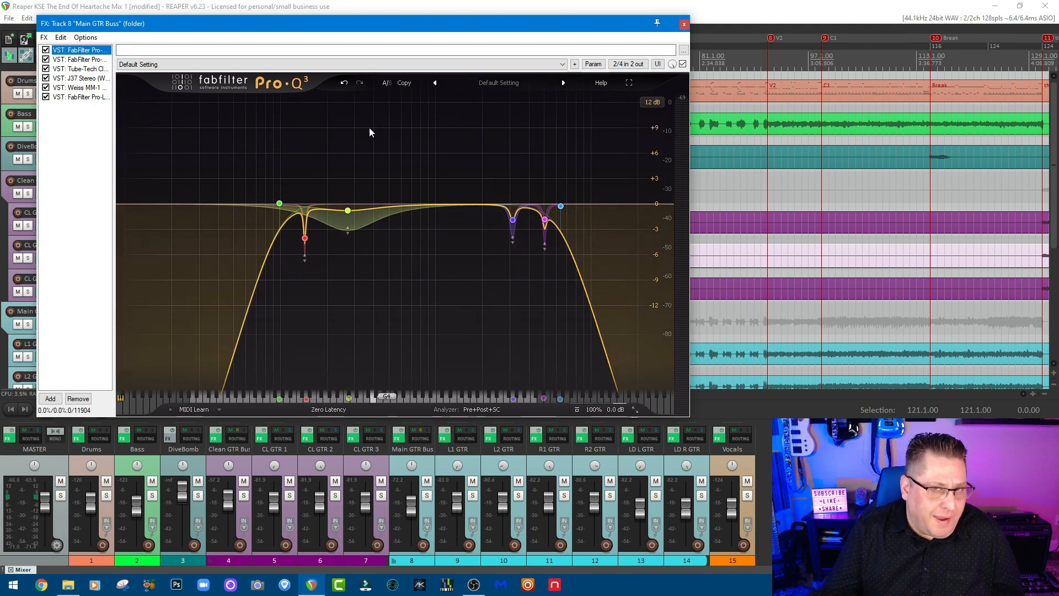
{"action": "left_click", "coordinate": [684, 23]}
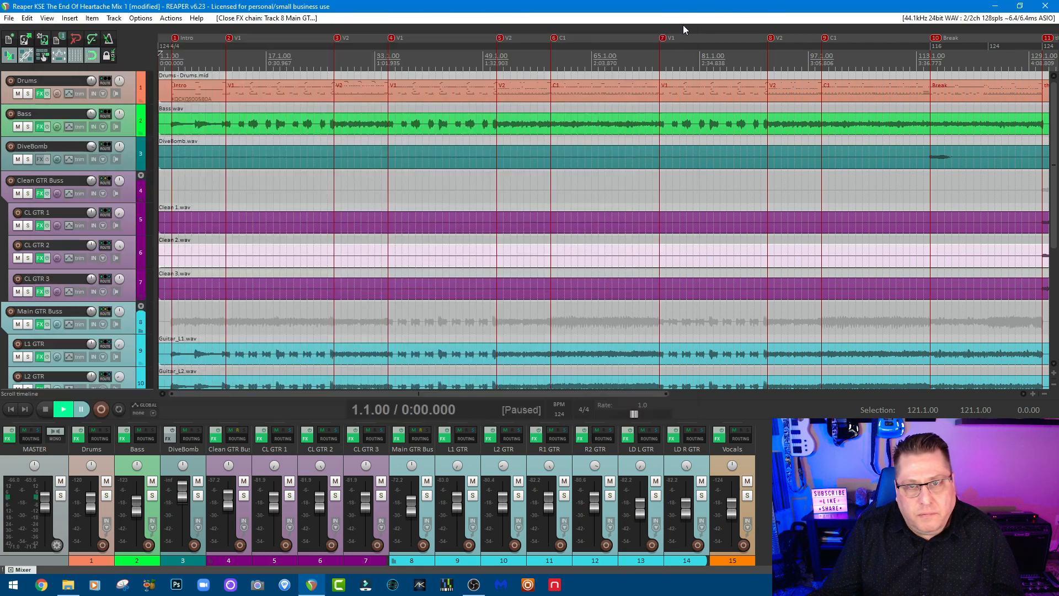
Review the L1 GTR track's Soldano plugin, covering its pedals, equalizer, cabinet, delay and reverb, and amp sections
{"action": "left_click", "coordinate": [445, 438]}
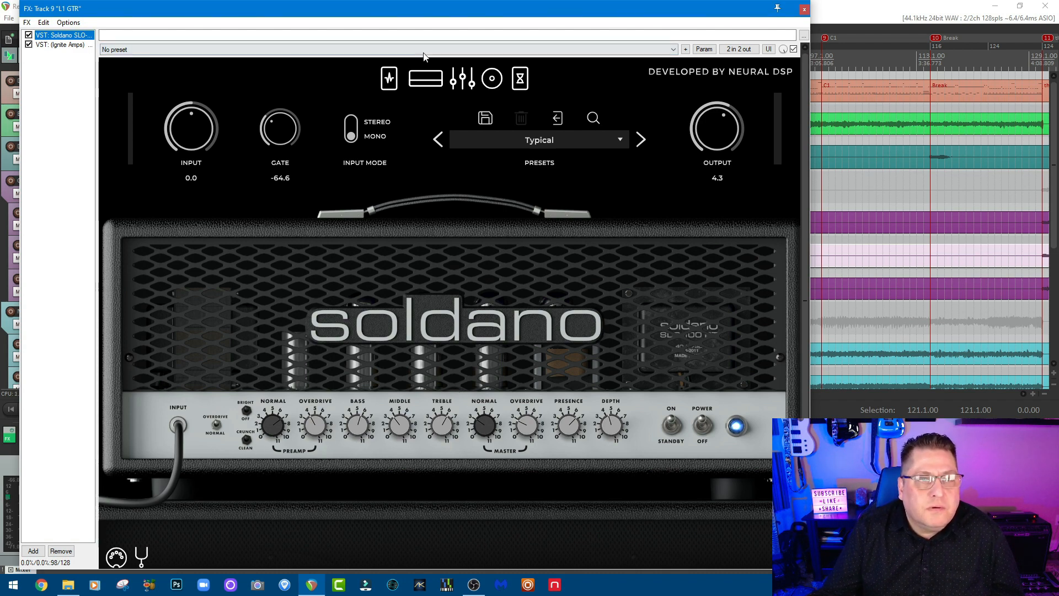
{"action": "left_click", "coordinate": [389, 78]}
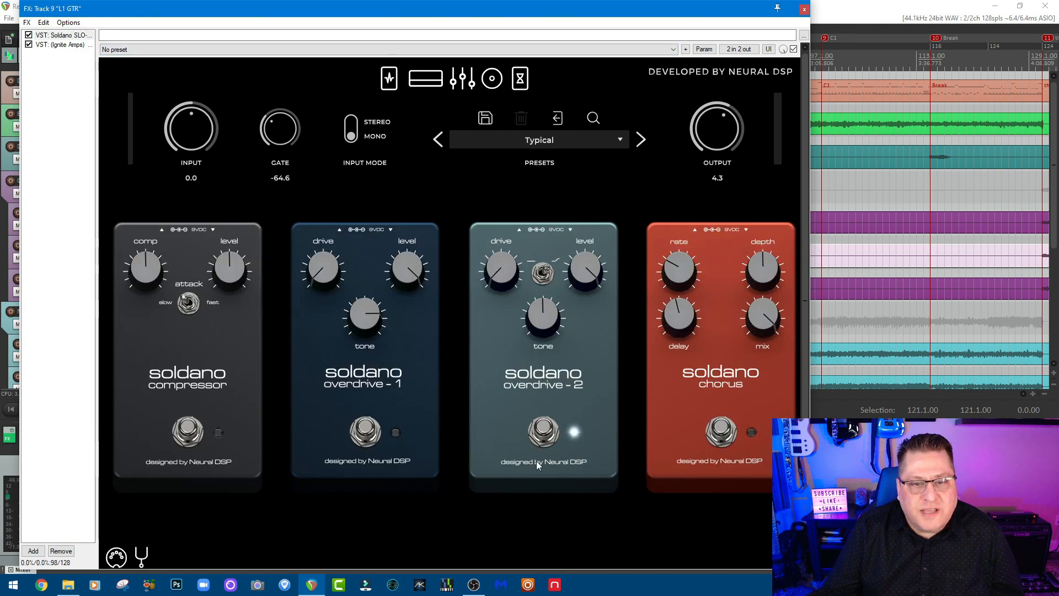
{"action": "left_click", "coordinate": [470, 80]}
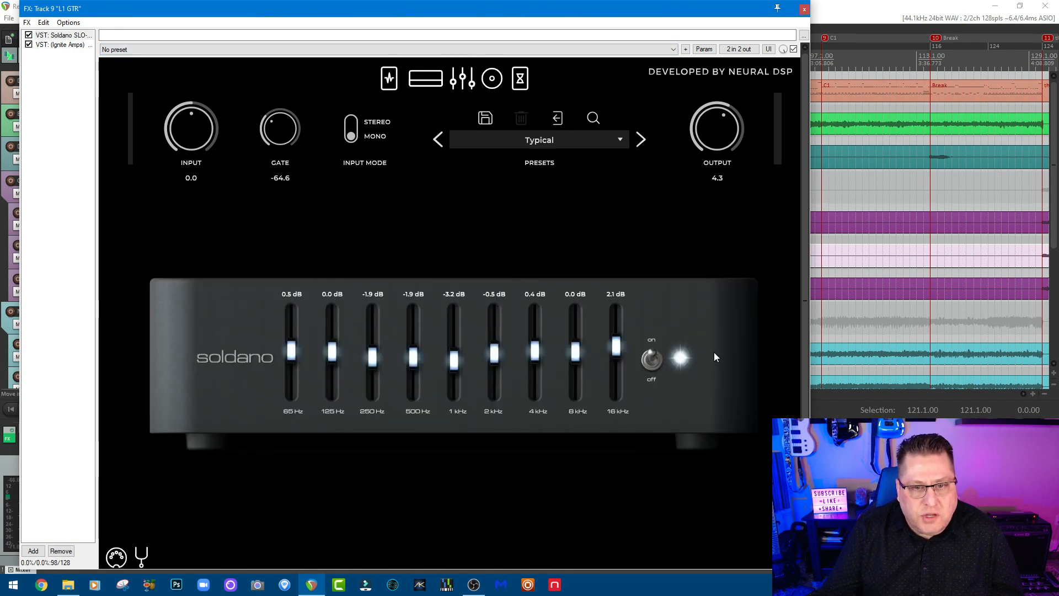
{"action": "left_click", "coordinate": [503, 80]}
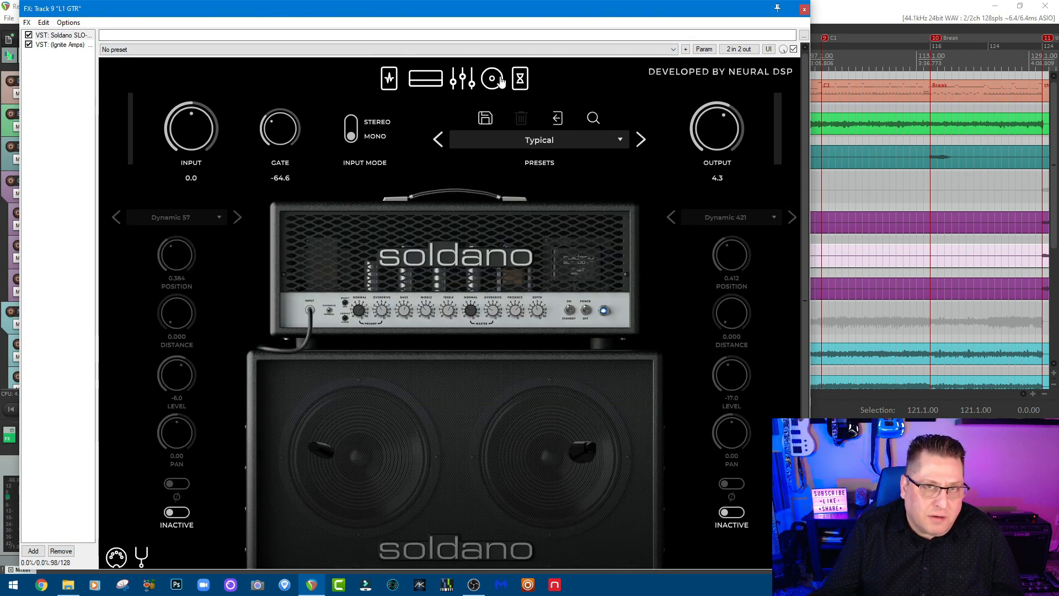
{"action": "left_click", "coordinate": [520, 84]}
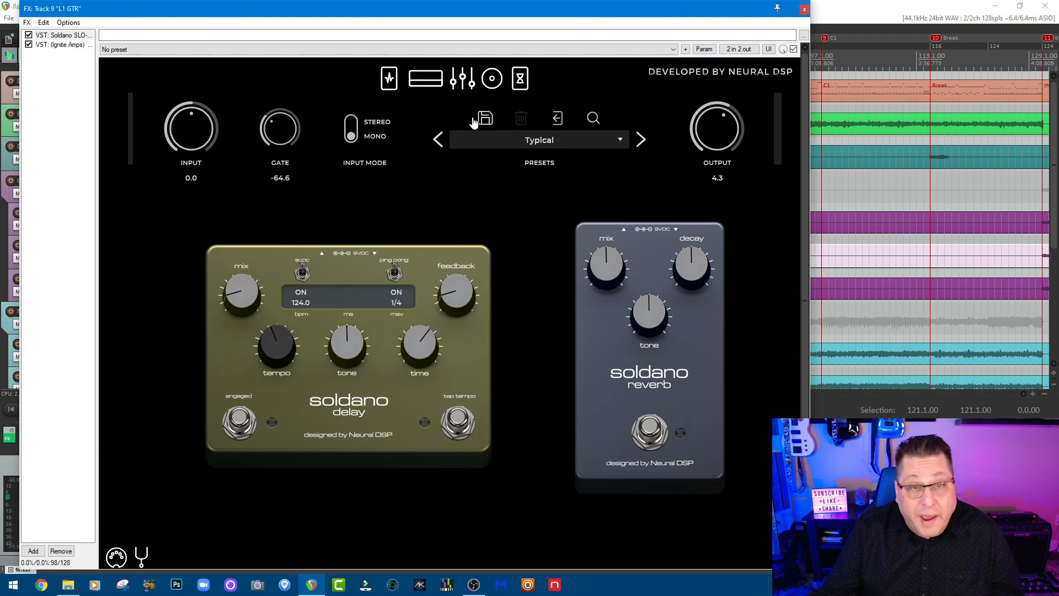
{"action": "left_click", "coordinate": [438, 81]}
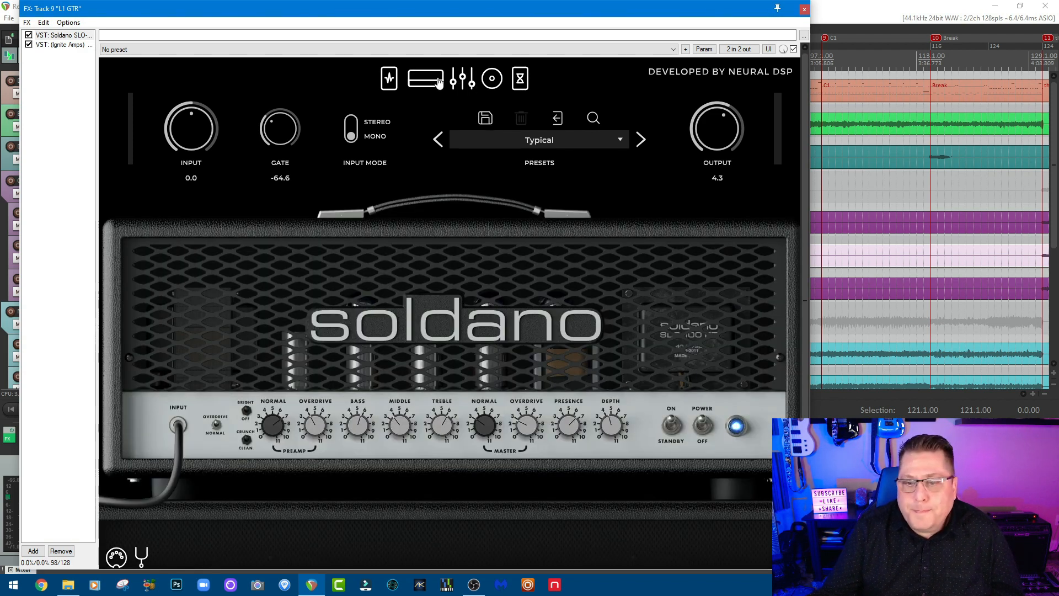
Check the two NadIR cabinet impulse responses on L1 GTR, return to the Soldano amp, and close the FX chain
{"action": "left_click", "coordinate": [59, 45]}
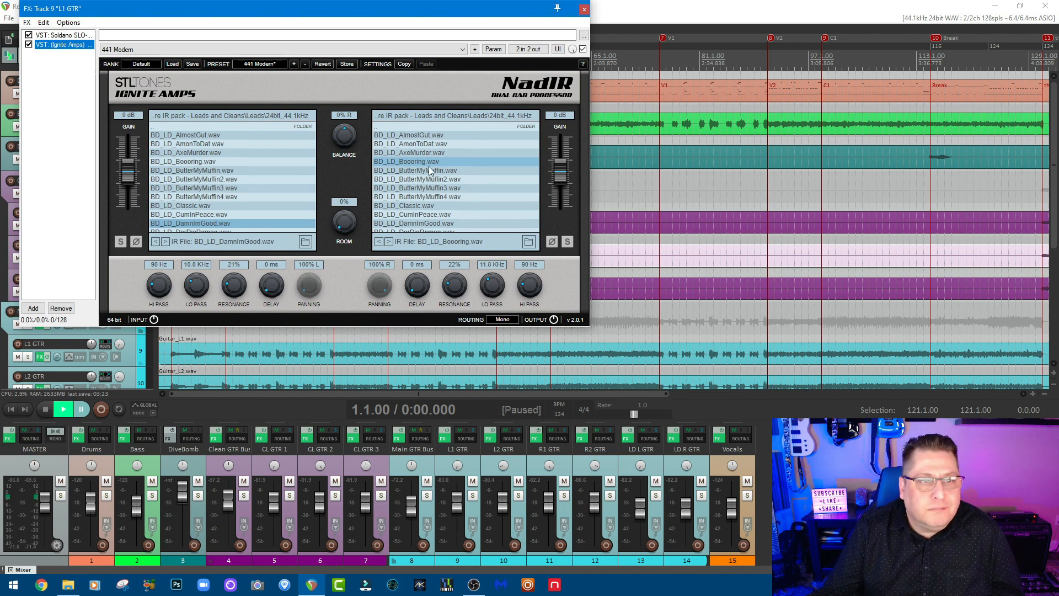
{"action": "left_click", "coordinate": [71, 34]}
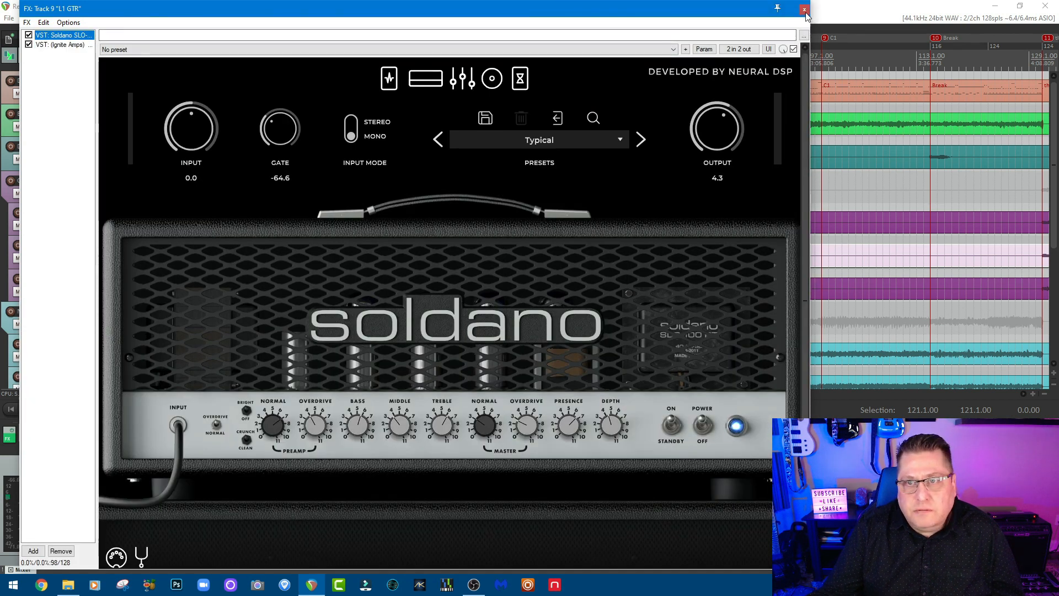
{"action": "left_click", "coordinate": [805, 10]}
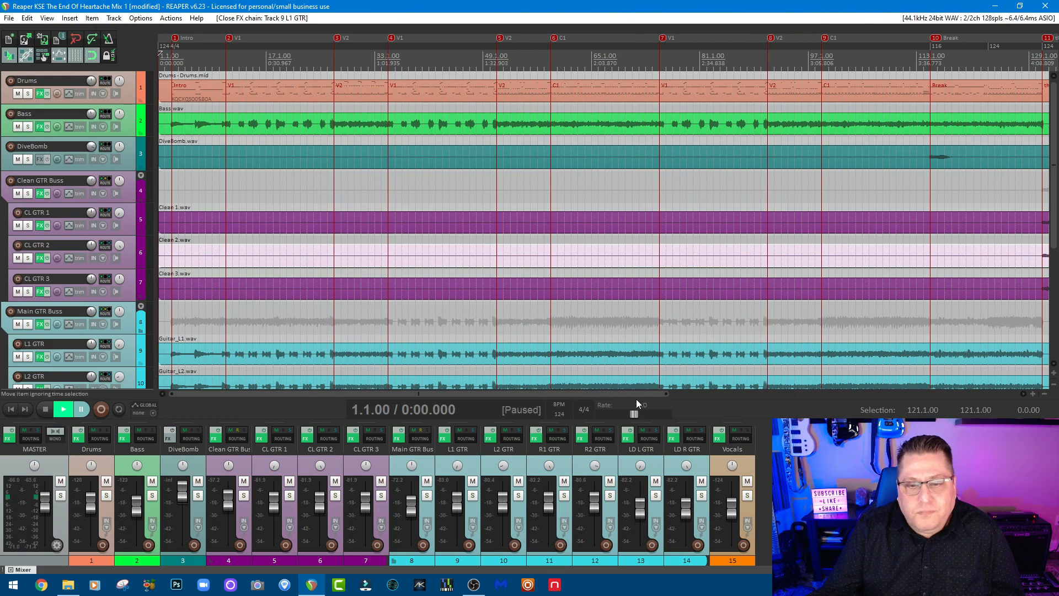
Review the LD L GTR track's Soldano amp settings and NadIR cabinet impulse responses
{"action": "left_click", "coordinate": [627, 440]}
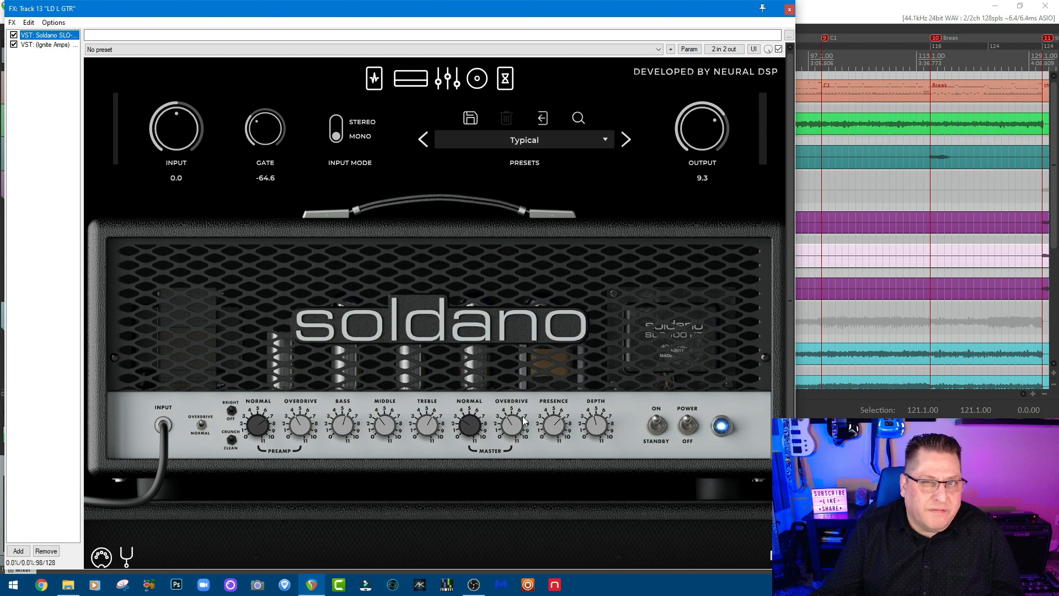
{"action": "left_click", "coordinate": [33, 46]}
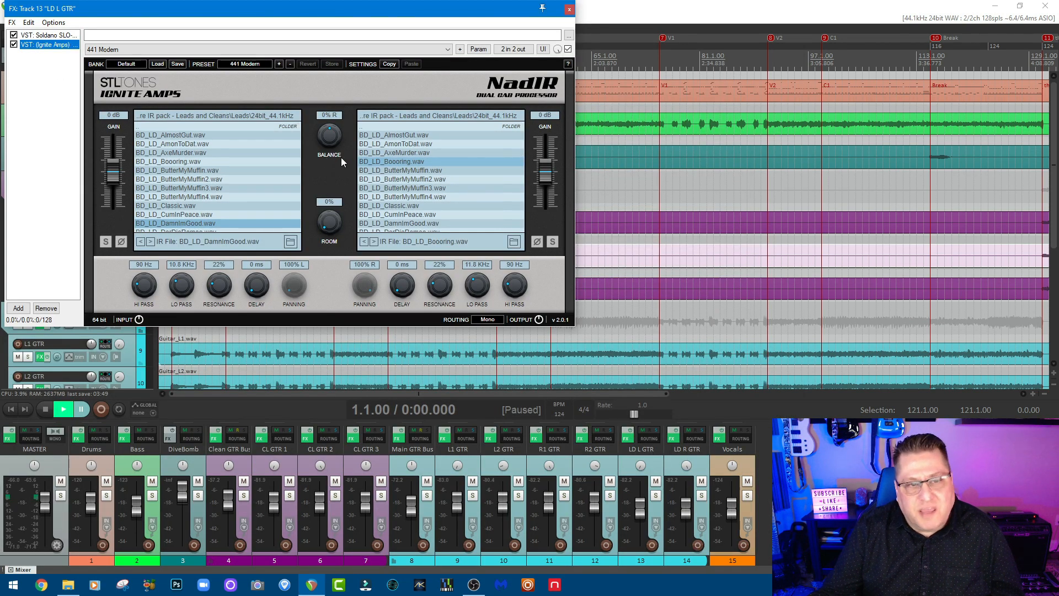
{"action": "left_click", "coordinate": [55, 36]}
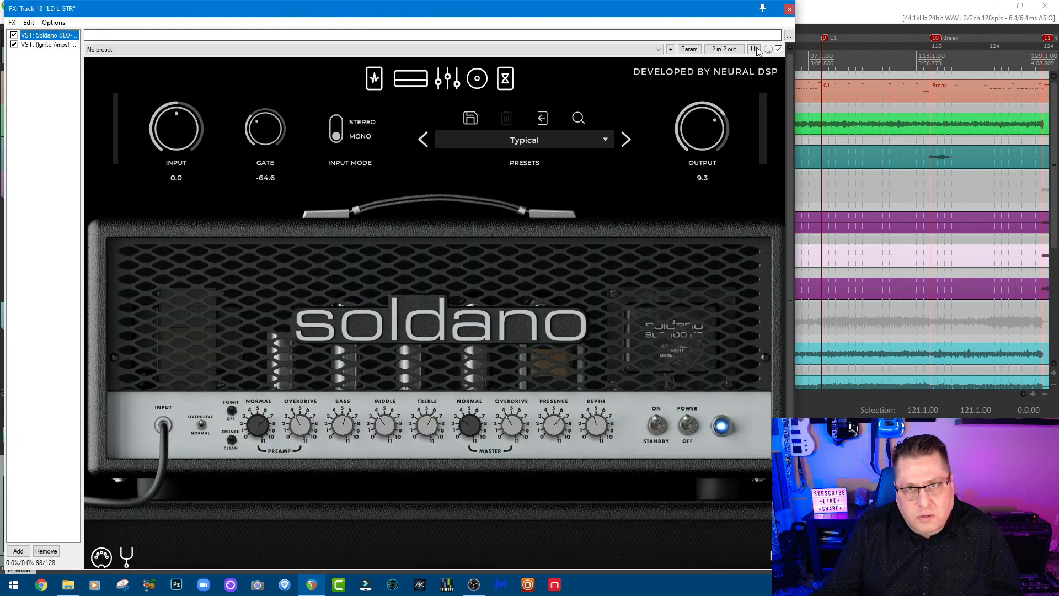
Close the LD L GTR chain and review the Vocals track's Scheps Omni Channel, Maag EQ4 and L2 plugins, closing the chain when done
{"action": "left_click", "coordinate": [790, 10]}
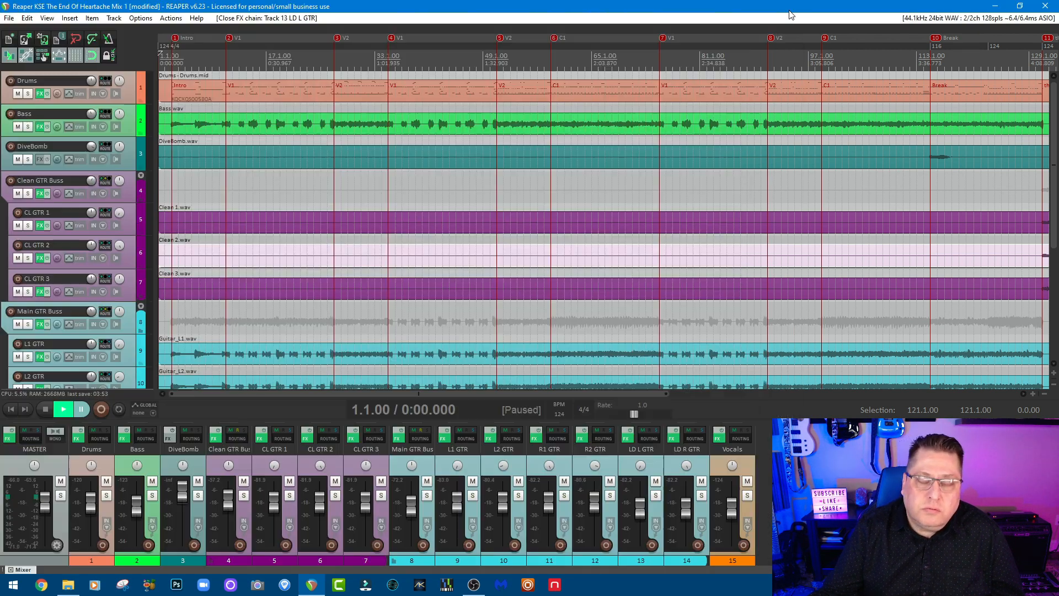
{"action": "left_click", "coordinate": [719, 436]}
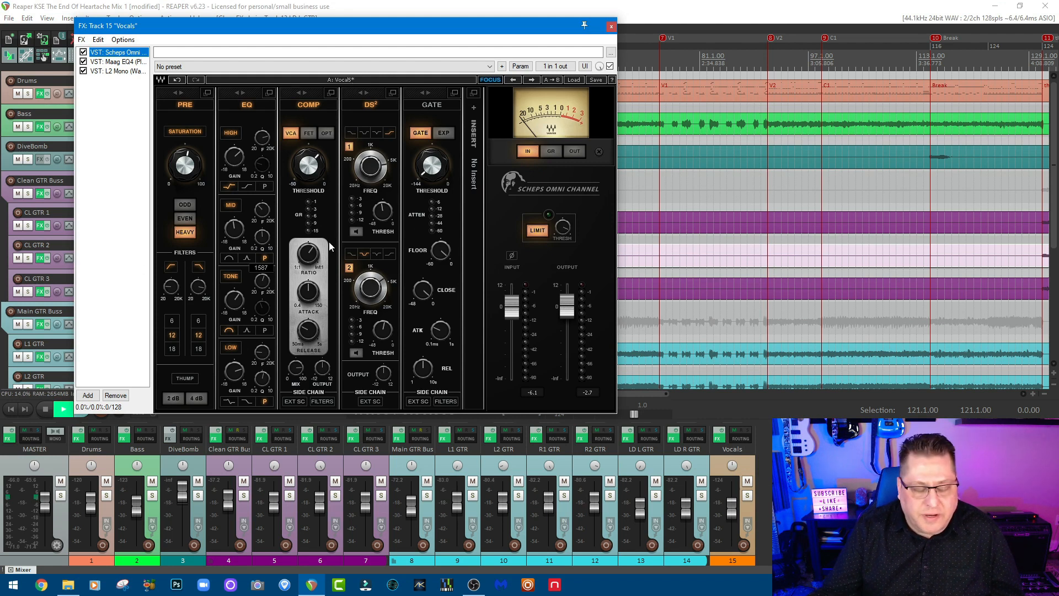
{"action": "left_click", "coordinate": [120, 62]}
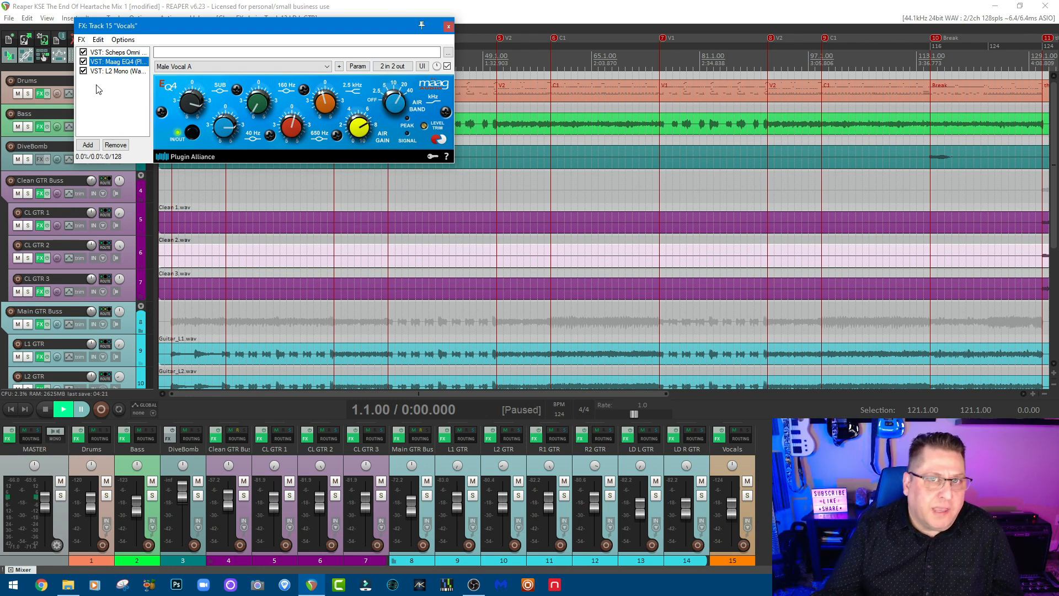
{"action": "left_click", "coordinate": [138, 70]}
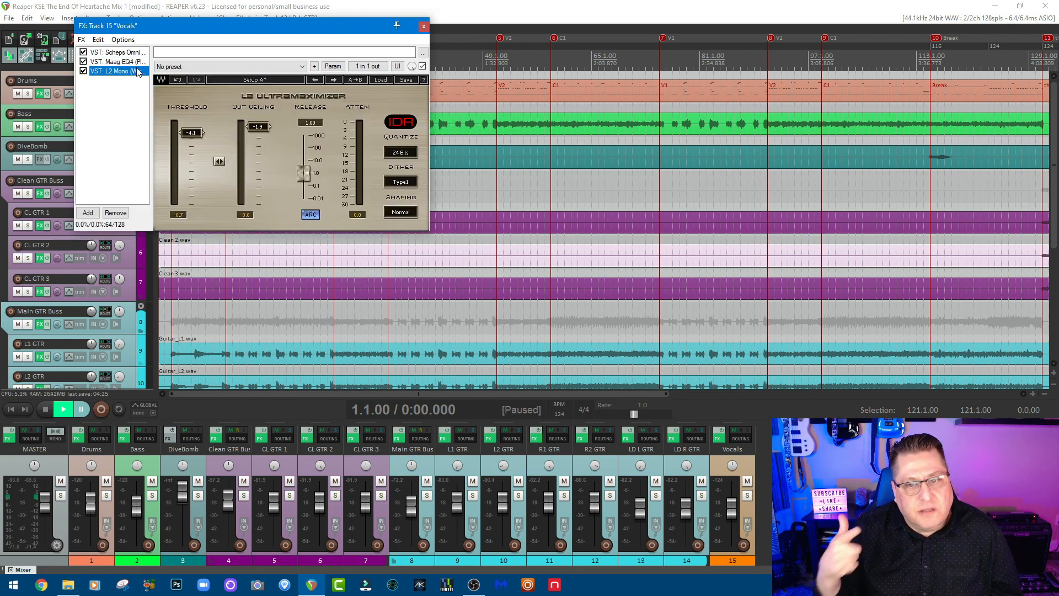
{"action": "left_click", "coordinate": [133, 53]}
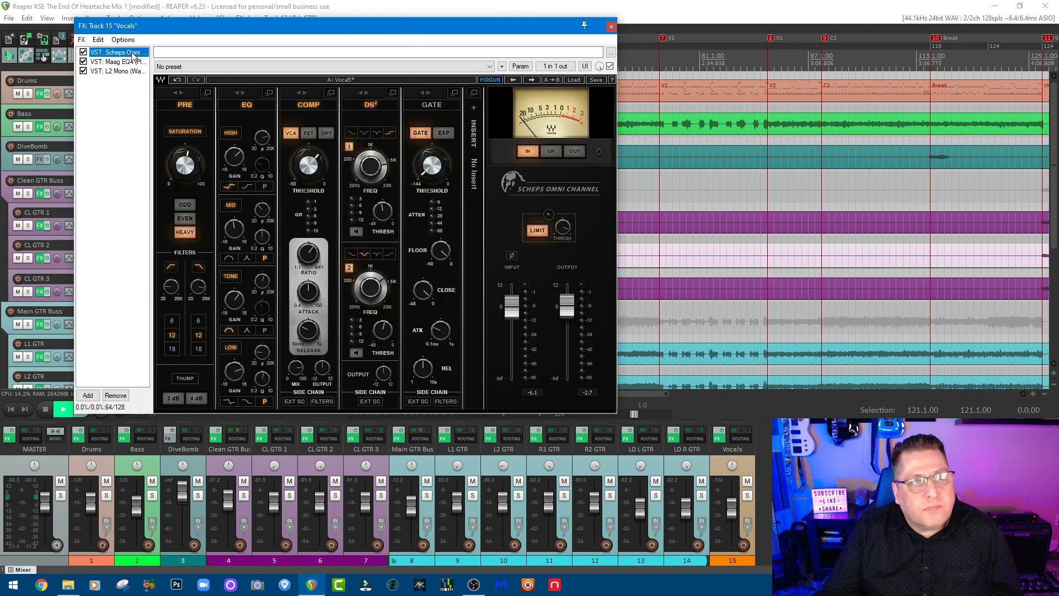
{"action": "left_click", "coordinate": [612, 27]}
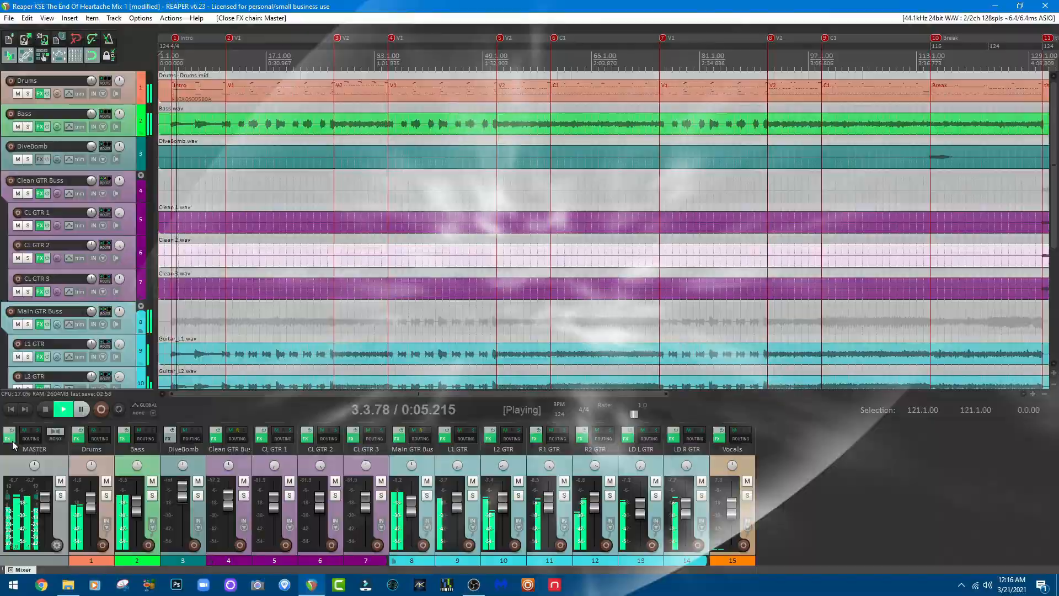
During playback, review the master chain from the SSL channel strip through the Youlean loudness meter, return to the channel strip, and close it
{"action": "left_click", "coordinate": [10, 439]}
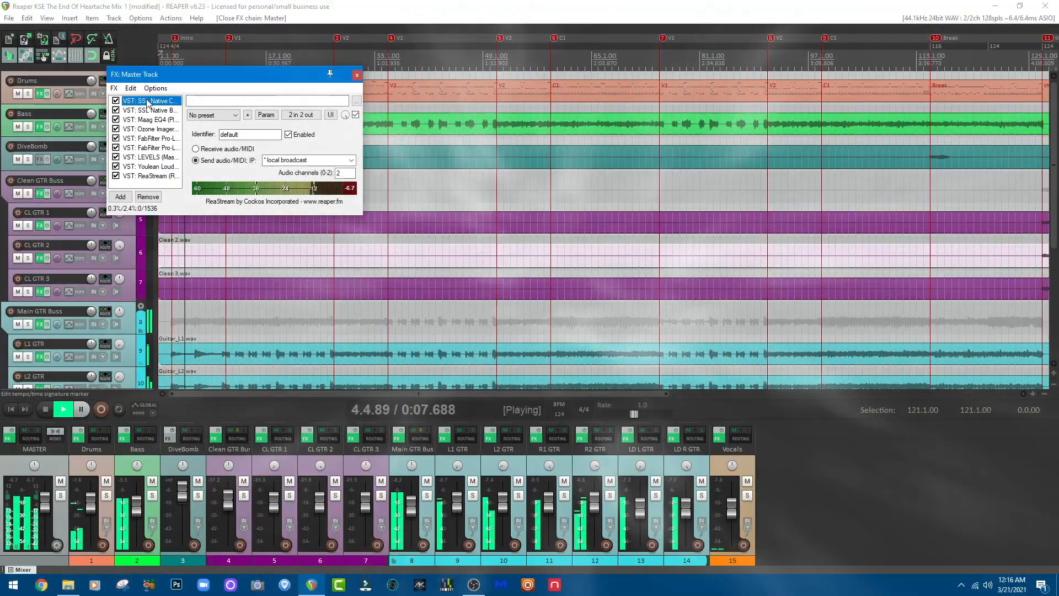
{"action": "left_click", "coordinate": [148, 100]}
{"action": "left_click", "coordinate": [147, 111]}
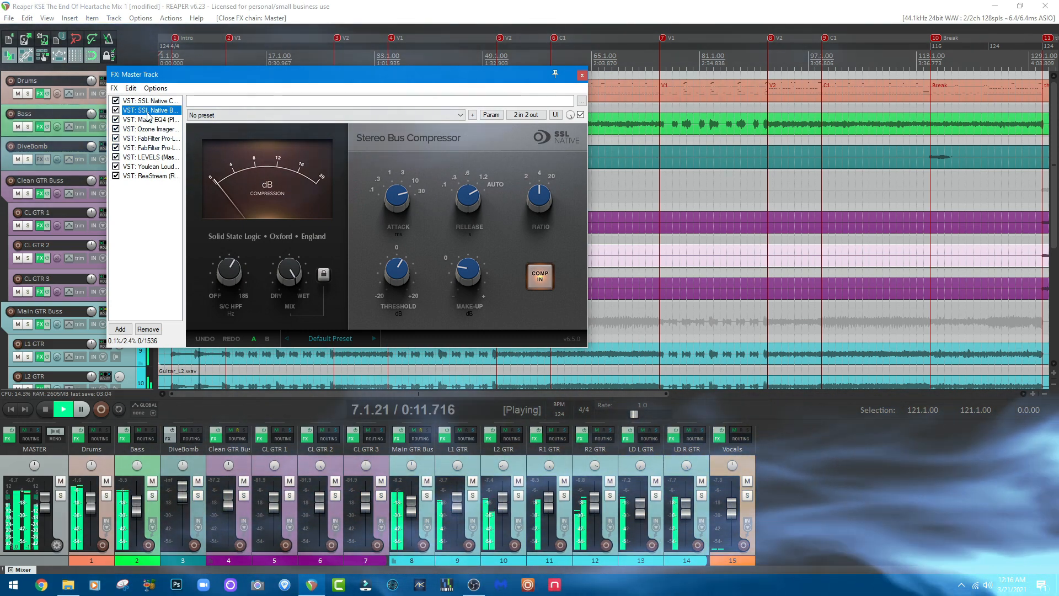
{"action": "left_click", "coordinate": [149, 120]}
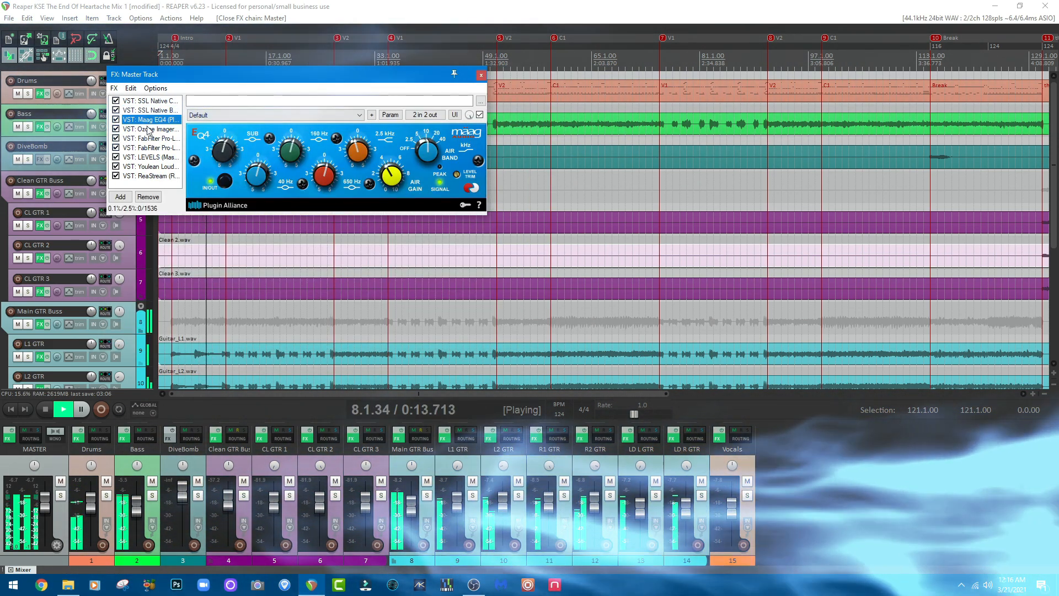
{"action": "left_click", "coordinate": [150, 130]}
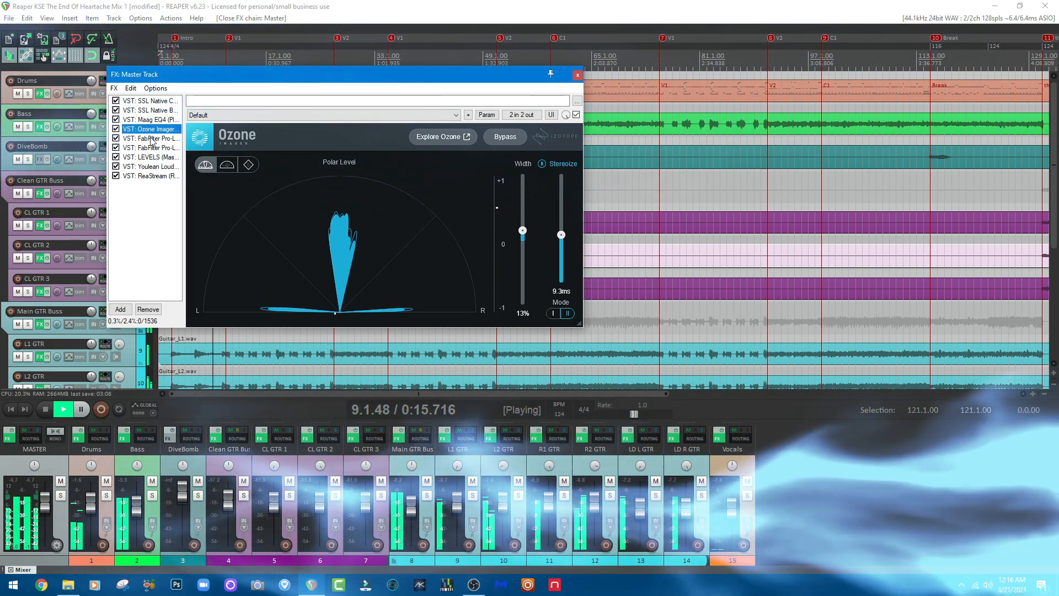
{"action": "left_click", "coordinate": [152, 139]}
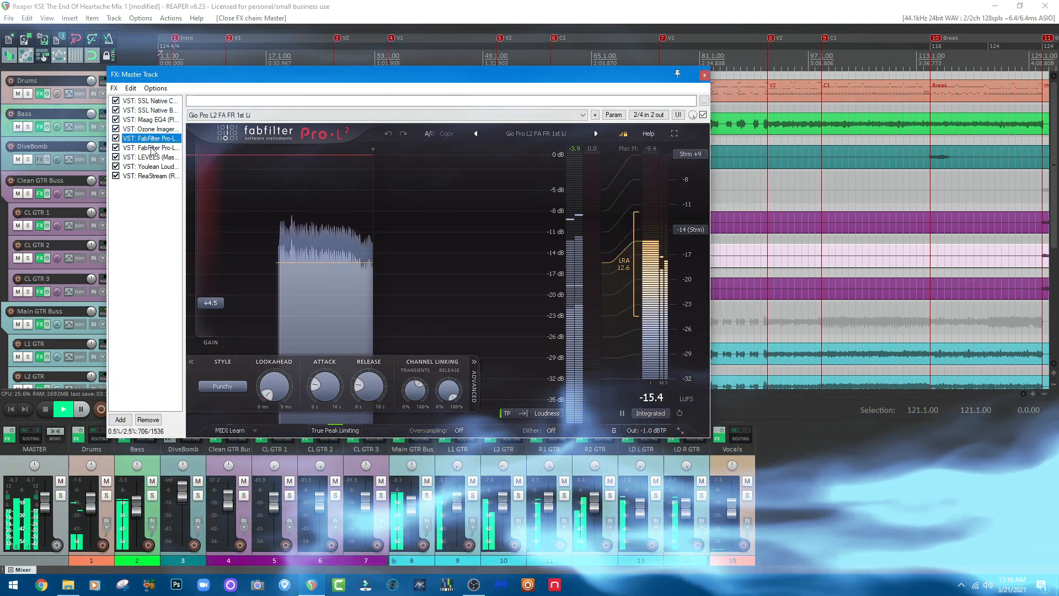
{"action": "left_click", "coordinate": [153, 148]}
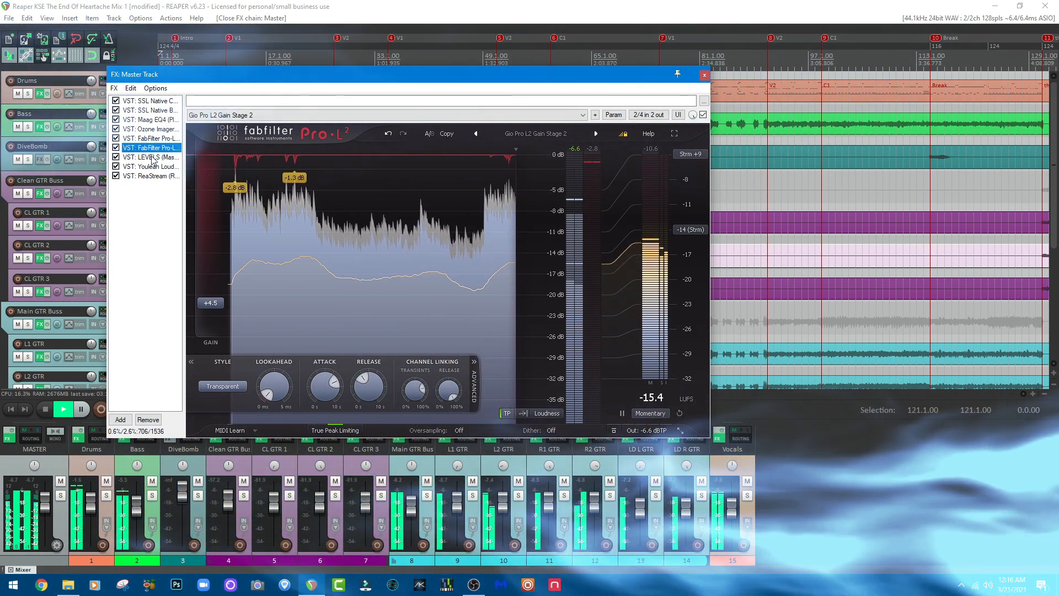
{"action": "left_click", "coordinate": [153, 158]}
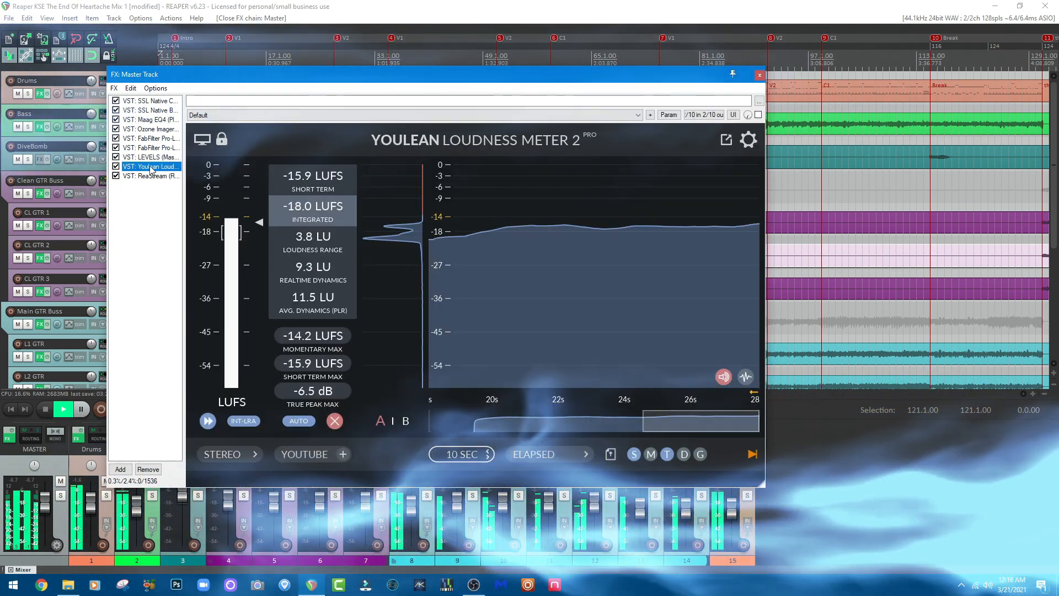
{"action": "left_click", "coordinate": [152, 167]}
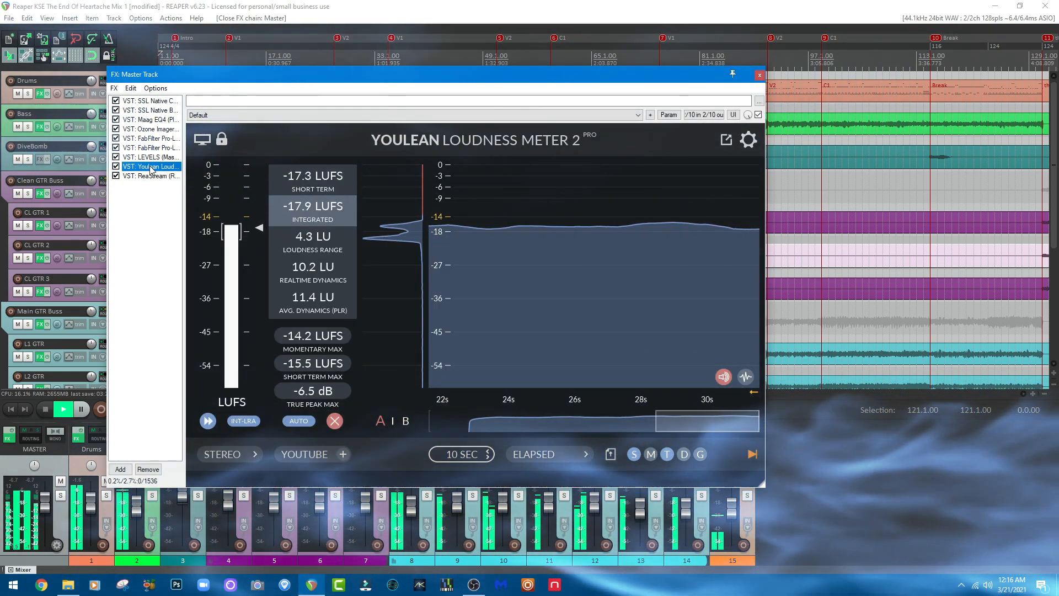
{"action": "left_click", "coordinate": [161, 102]}
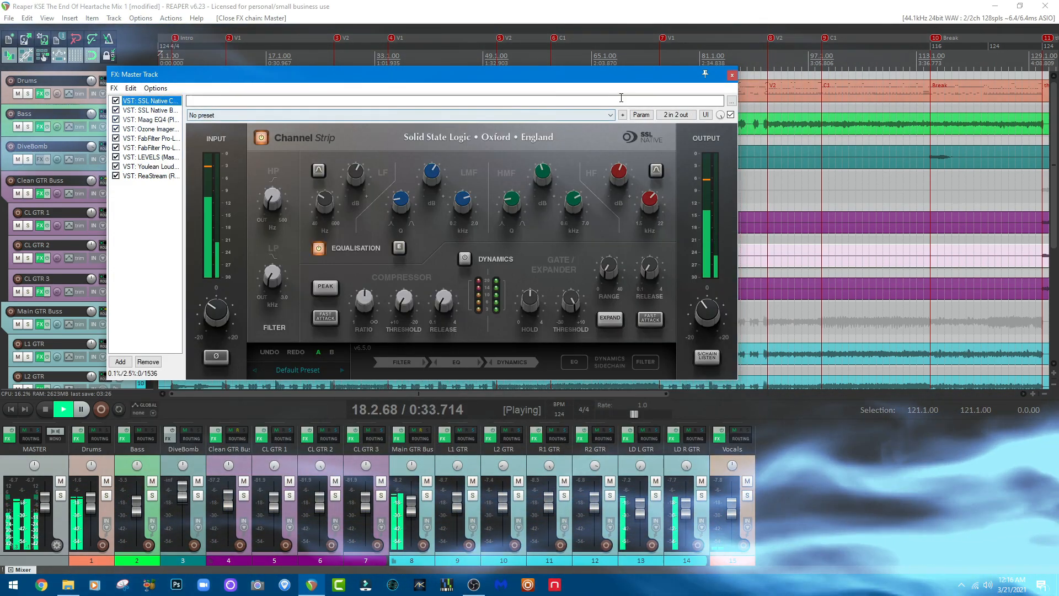
{"action": "left_click", "coordinate": [732, 76]}
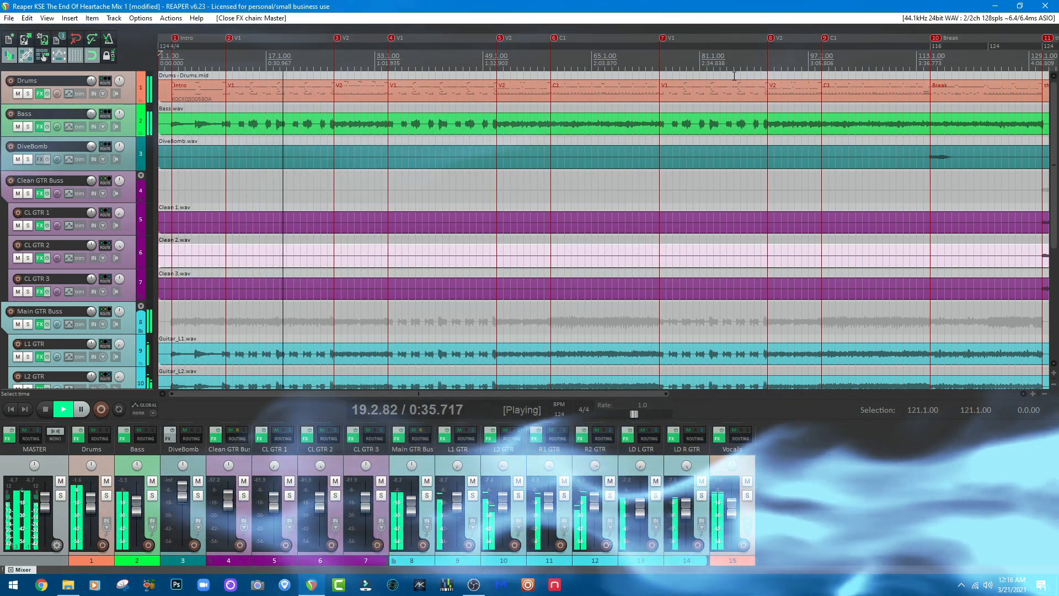
Review the Drums track's Superior Drummer kit and mixer views and L2 limiter during playback, and close the FX chain
{"action": "left_click", "coordinate": [77, 439]}
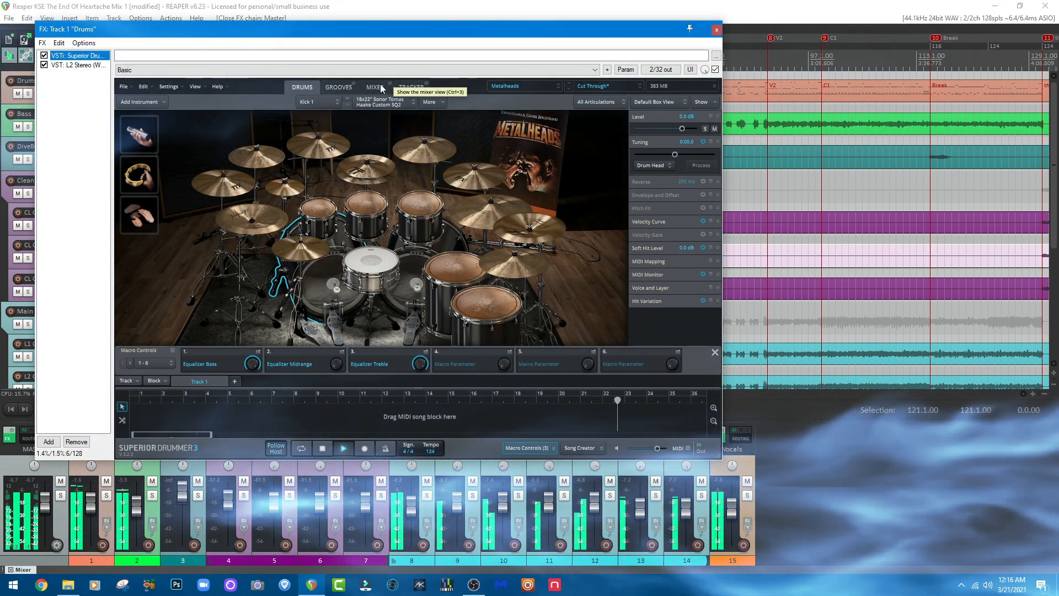
{"action": "left_click", "coordinate": [380, 86]}
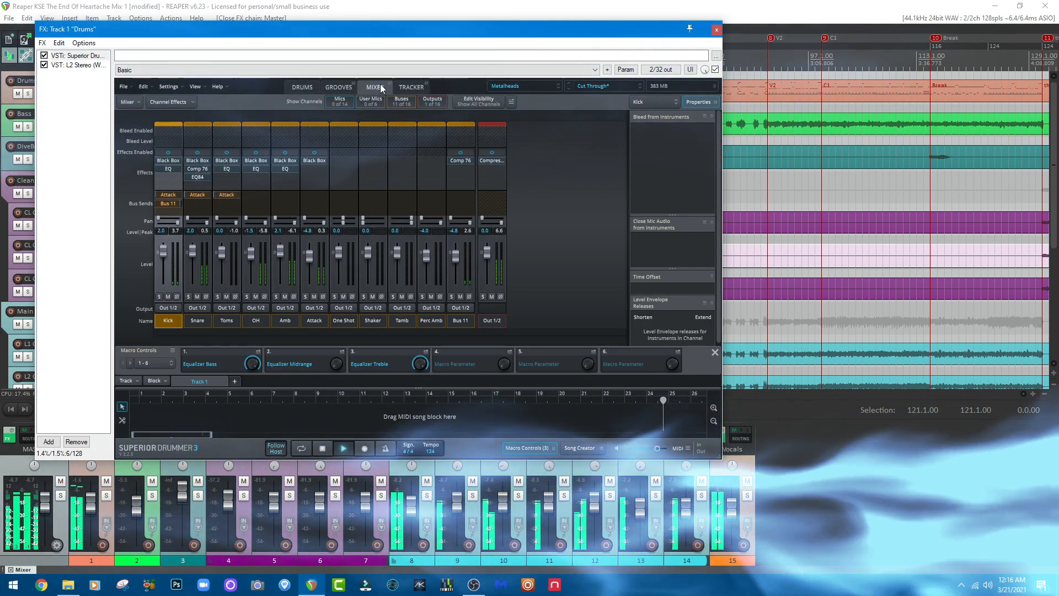
{"action": "left_click", "coordinate": [303, 88]}
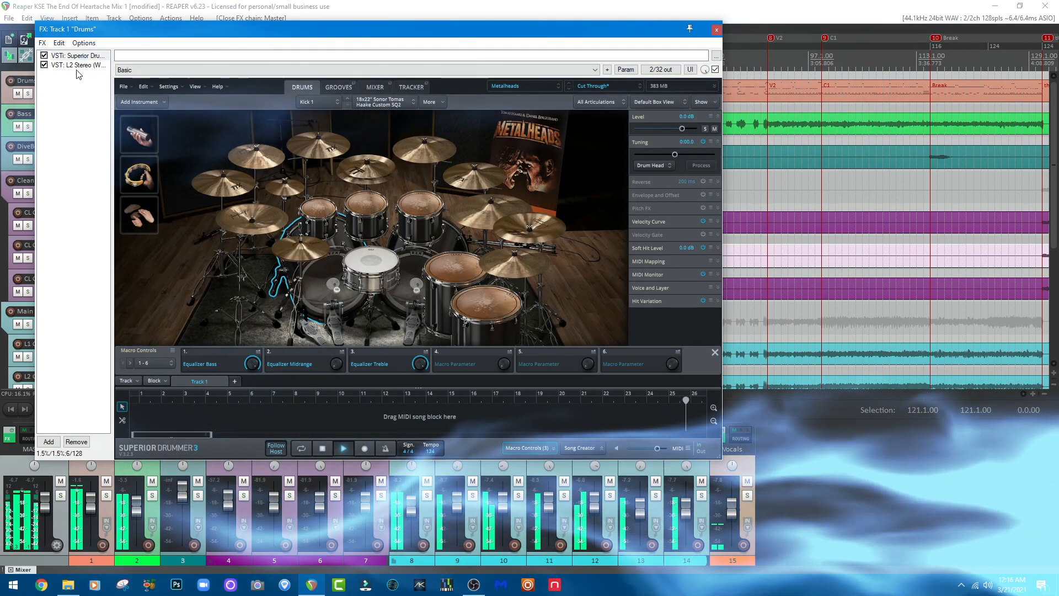
{"action": "left_click", "coordinate": [77, 65]}
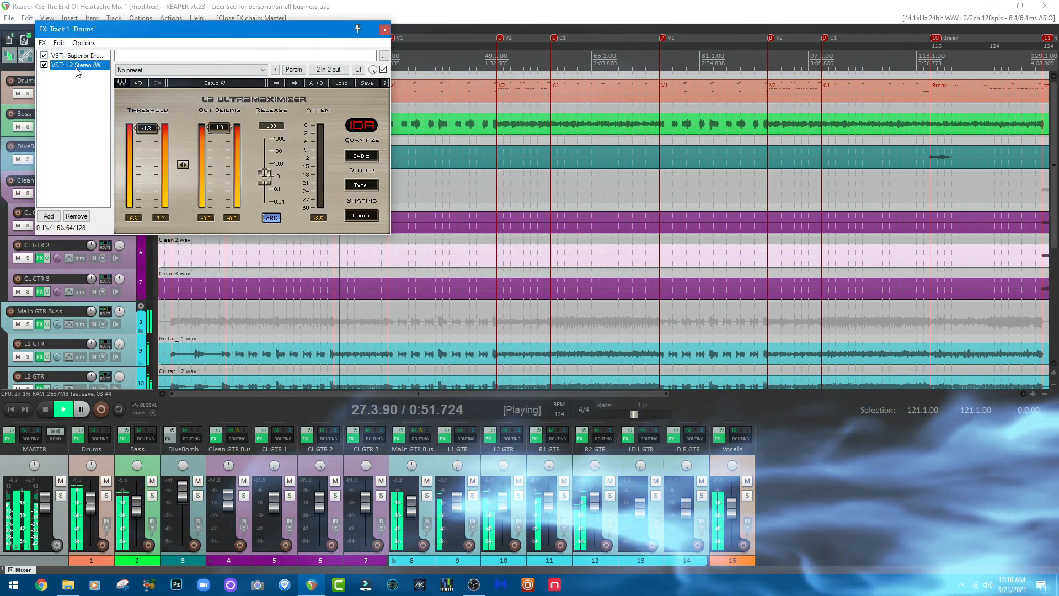
{"action": "left_click", "coordinate": [76, 56]}
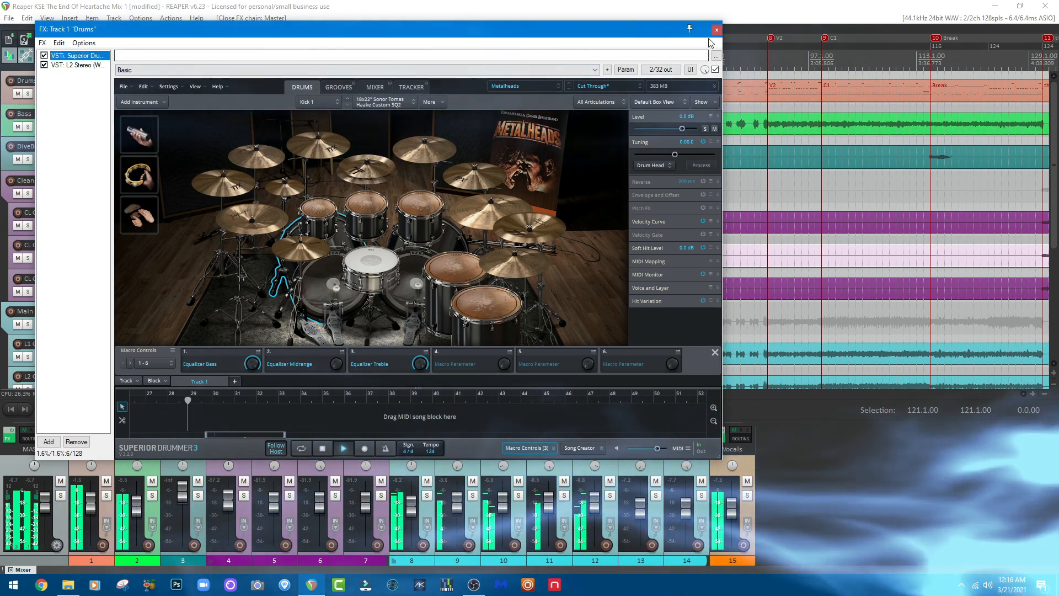
{"action": "left_click", "coordinate": [717, 29]}
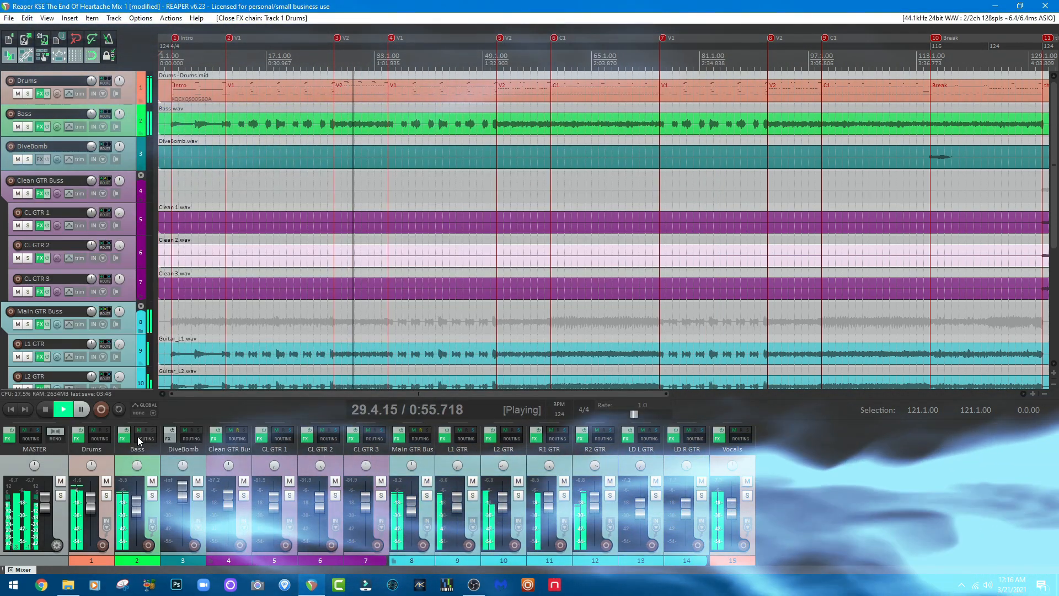
Review the Bass track's Pro-Q 3, the Parallax crossover and cabinet sections, and the L2 limiter during playback, and close the FX chain
{"action": "left_click", "coordinate": [123, 439]}
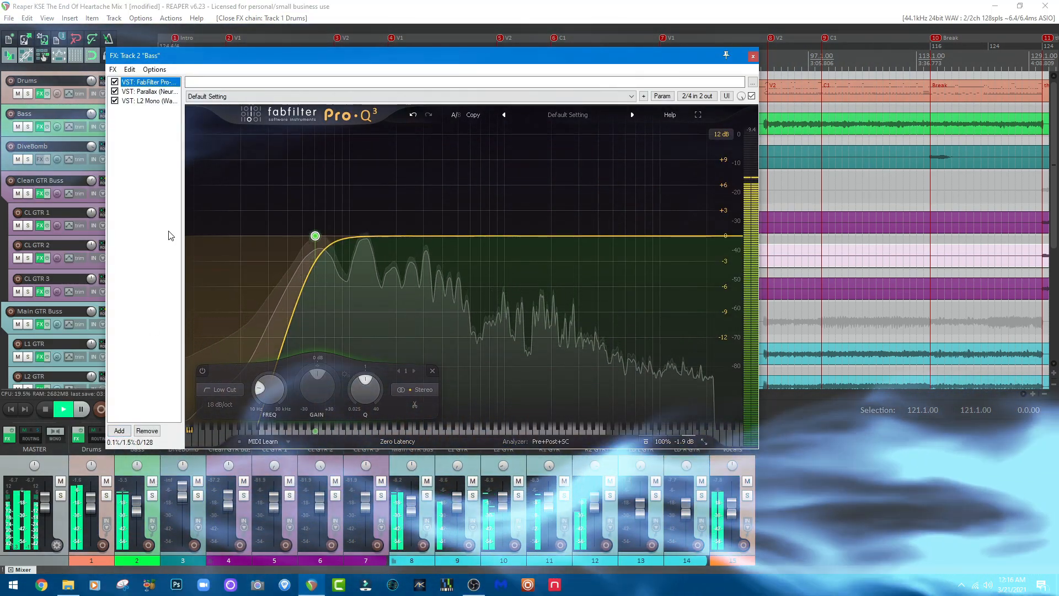
{"action": "left_click", "coordinate": [149, 92]}
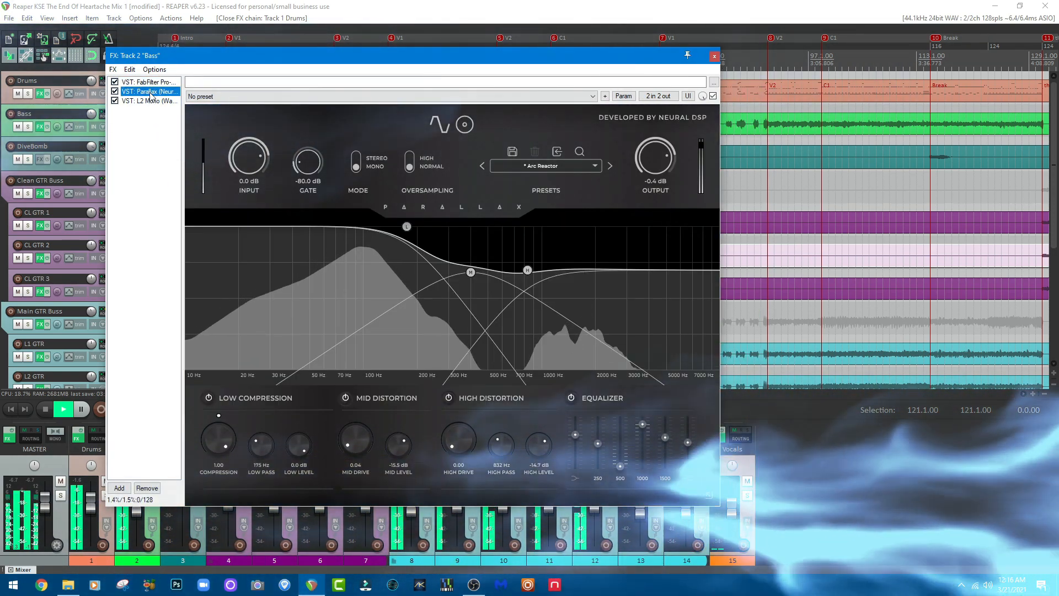
{"action": "left_click", "coordinate": [472, 125]}
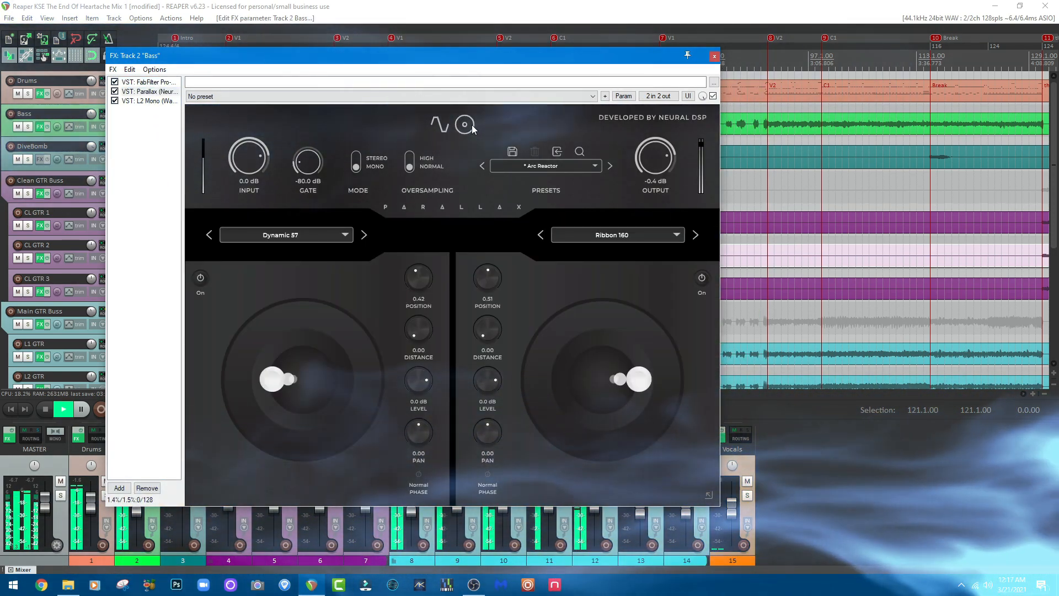
{"action": "left_click", "coordinate": [442, 125]}
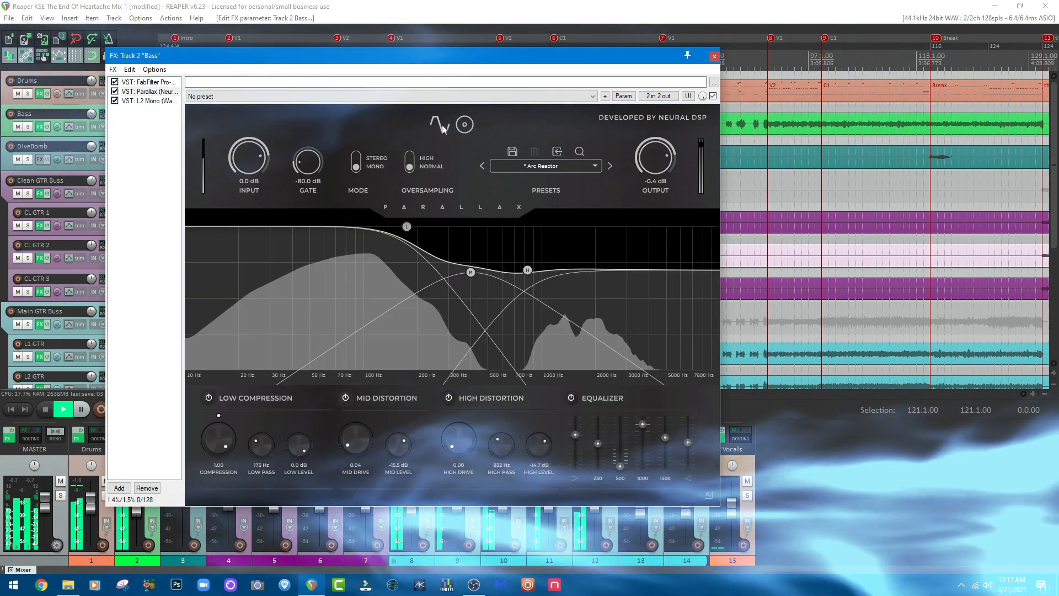
{"action": "left_click", "coordinate": [163, 103]}
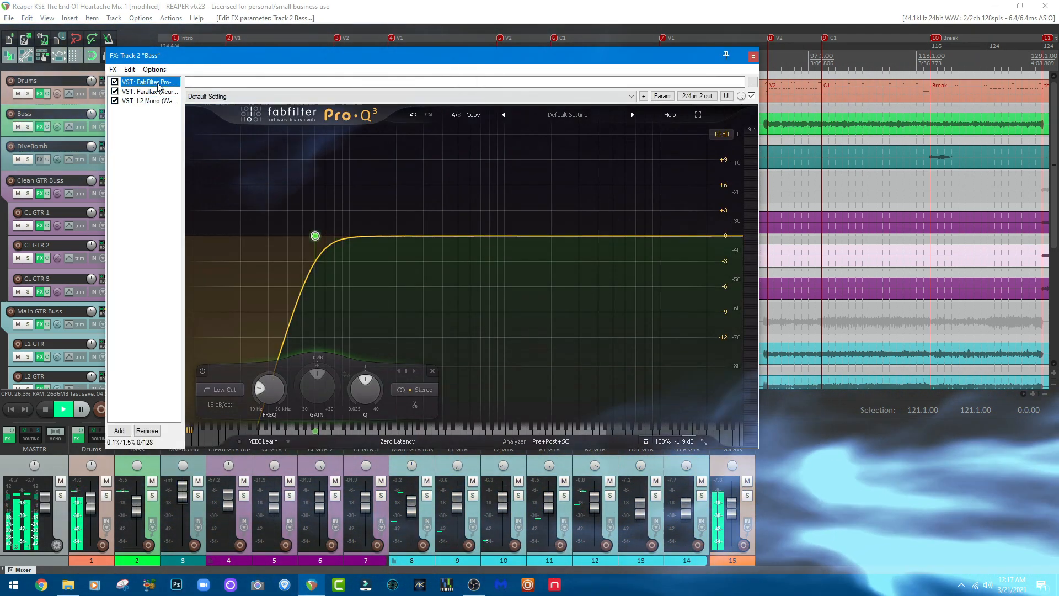
{"action": "left_click", "coordinate": [753, 56]}
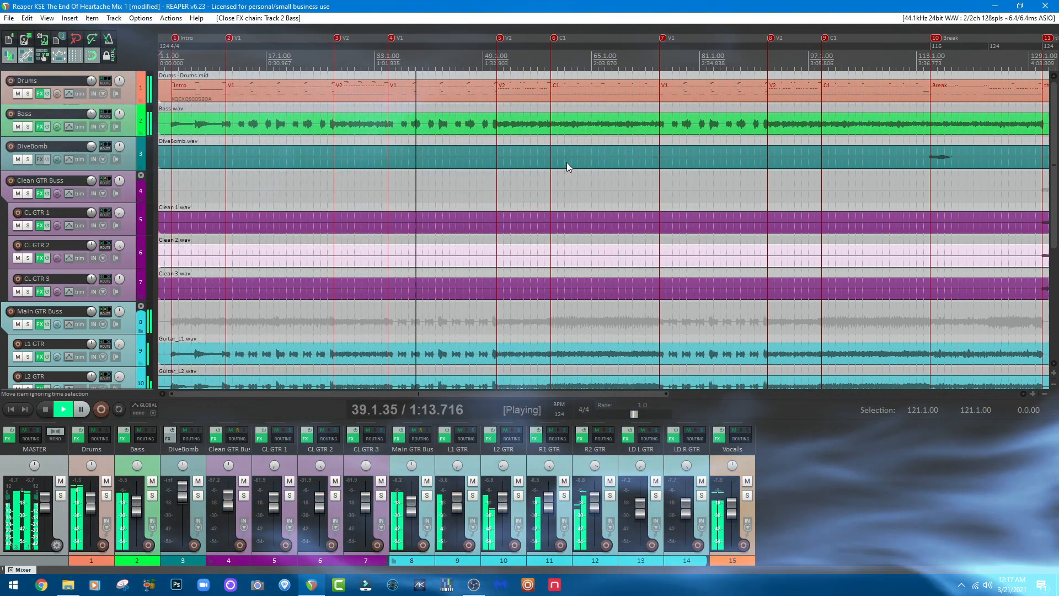
Step through the Clean GTR Buss plugins from Pro-Q 3 to Pro-L 2 during playback, return to Pro-Q 3, and close the chain
{"action": "left_click", "coordinate": [213, 440]}
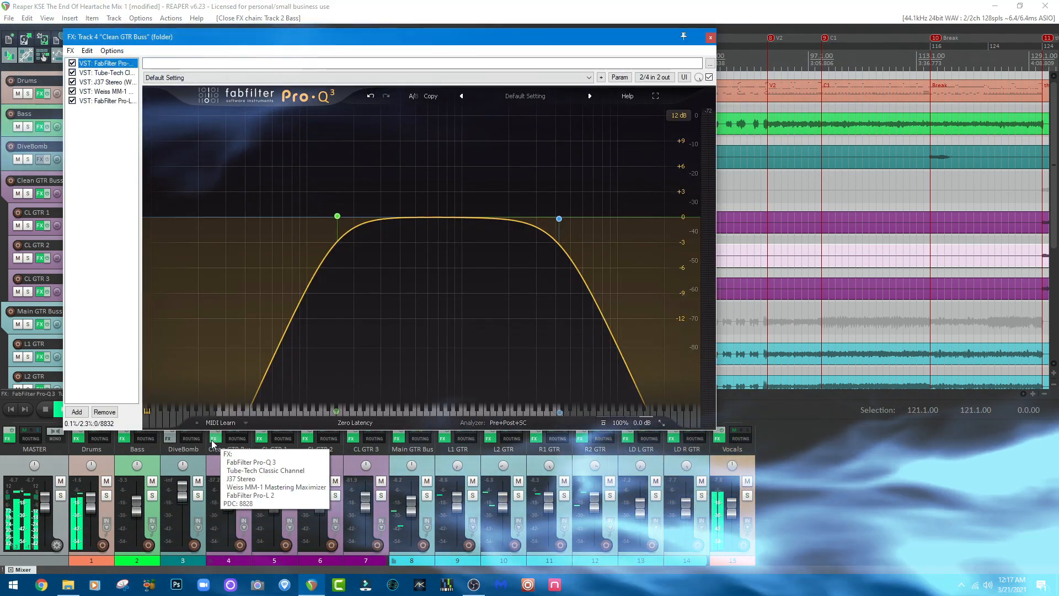
{"action": "left_click", "coordinate": [108, 72]}
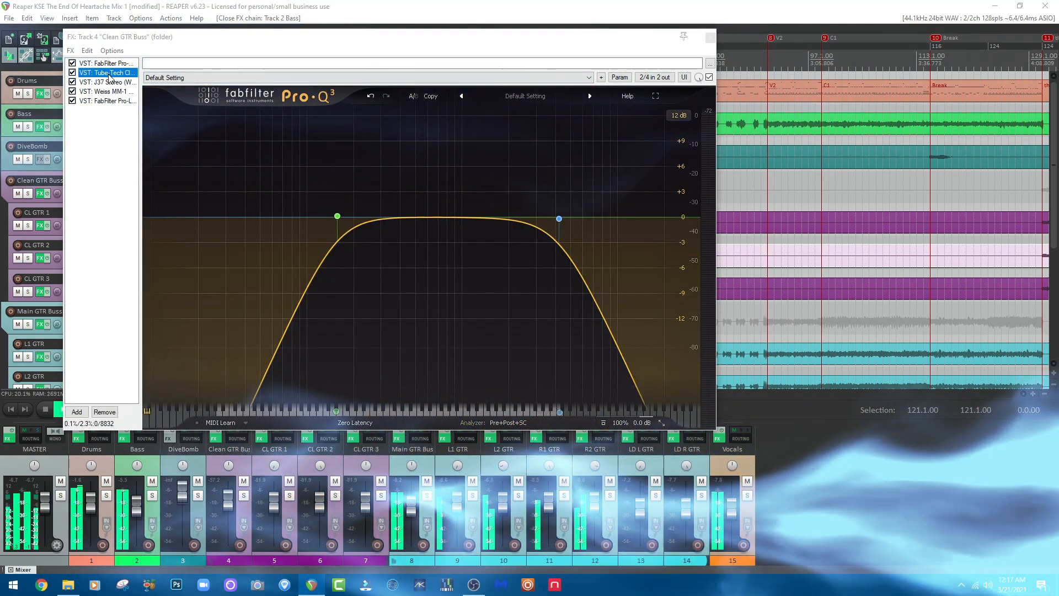
{"action": "left_click", "coordinate": [108, 81]}
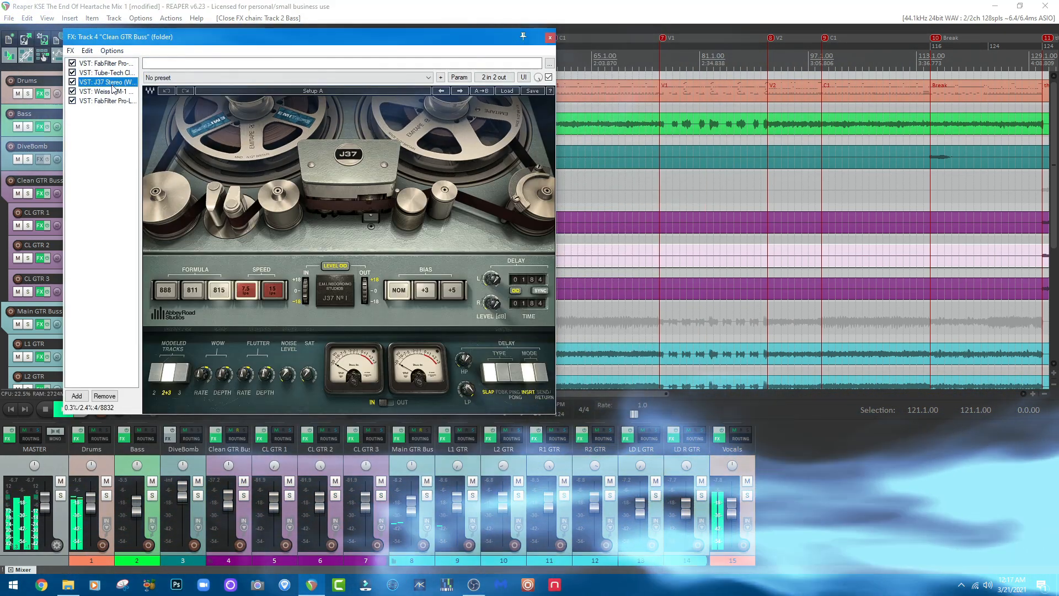
{"action": "left_click", "coordinate": [108, 91]}
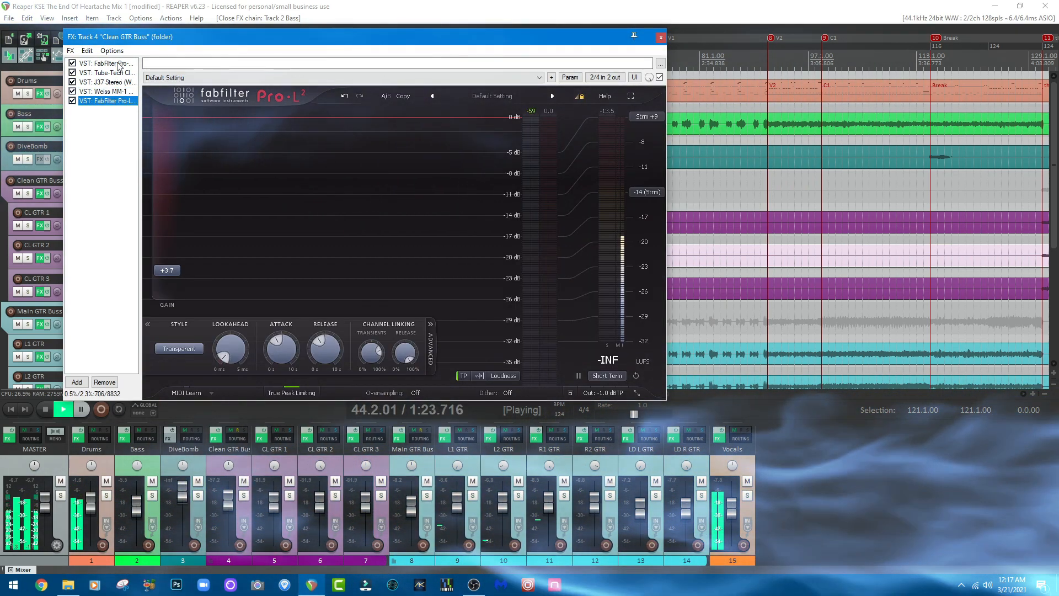
{"action": "left_click", "coordinate": [110, 64]}
{"action": "left_click", "coordinate": [710, 38]}
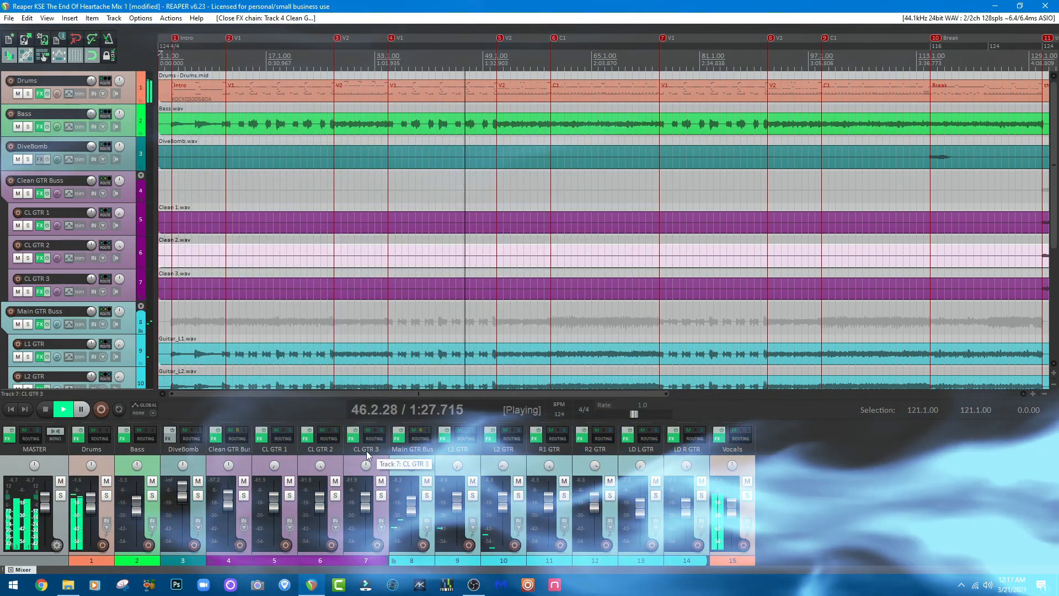
Step through the Main GTR Buss plugins from Pro-MB to Pro-L 2 during playback, return to Pro-Q 3, and close the FX chain
{"action": "left_click", "coordinate": [397, 438]}
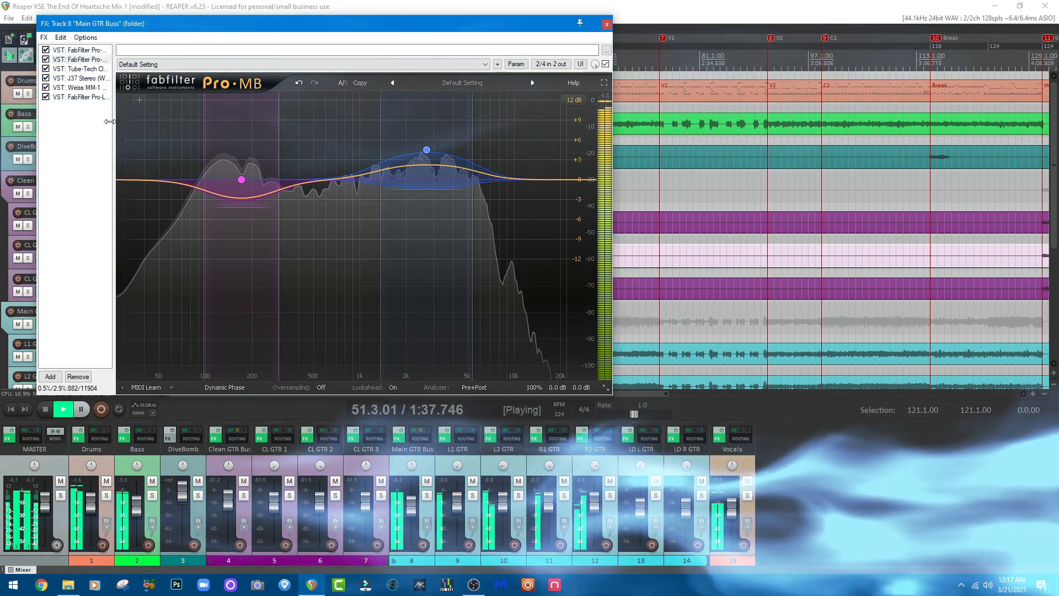
{"action": "left_click", "coordinate": [74, 68]}
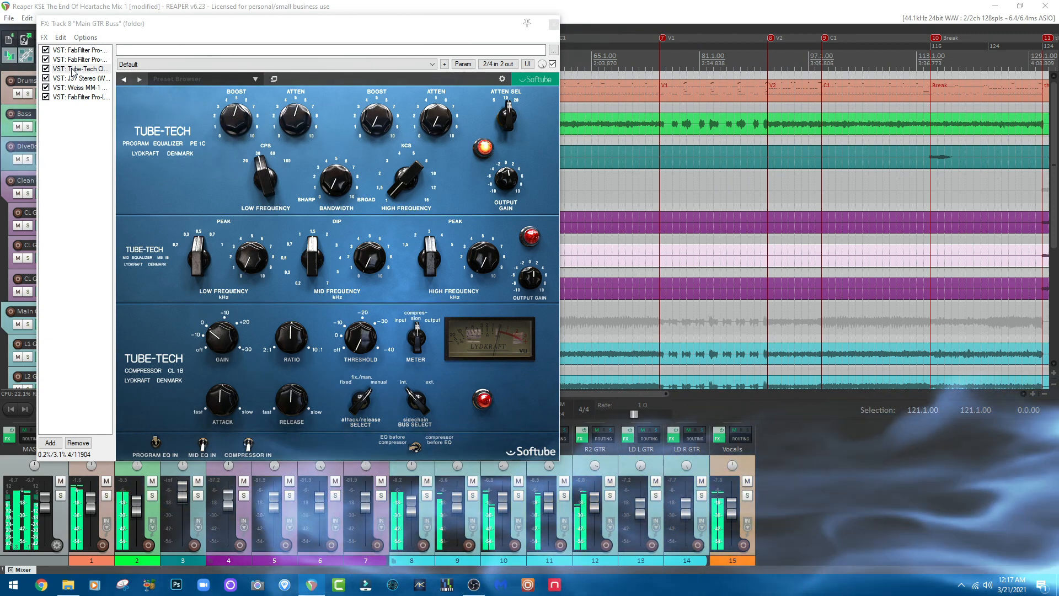
{"action": "left_click", "coordinate": [72, 79]}
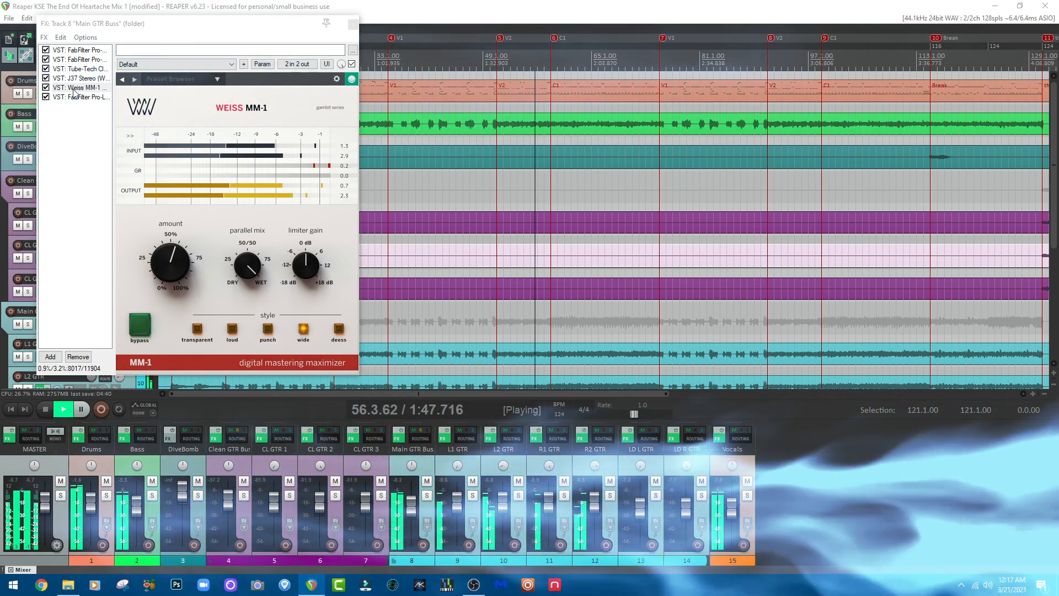
{"action": "left_click", "coordinate": [73, 97]}
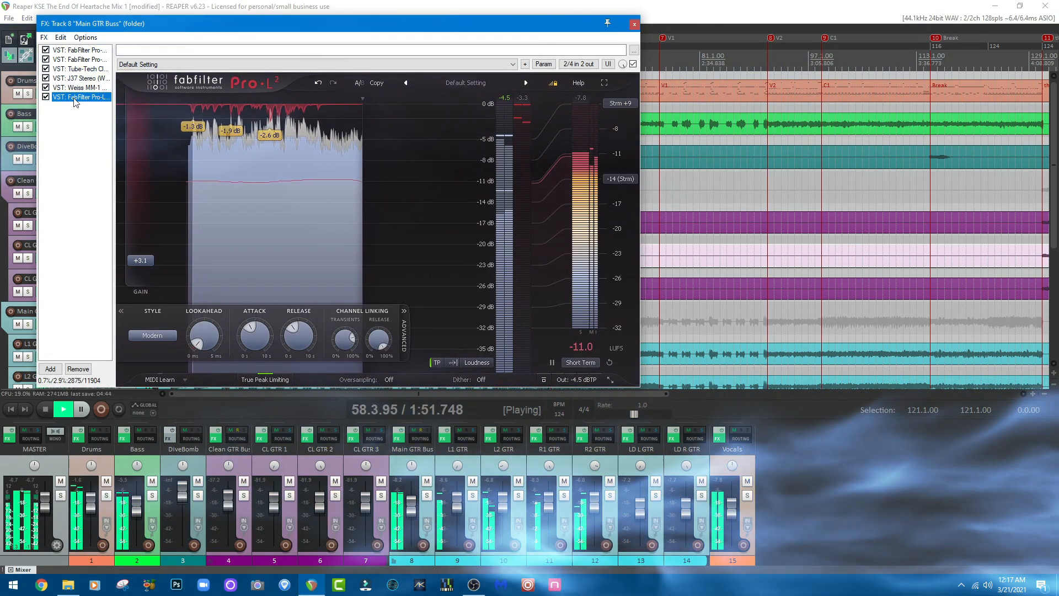
{"action": "left_click", "coordinate": [86, 51]}
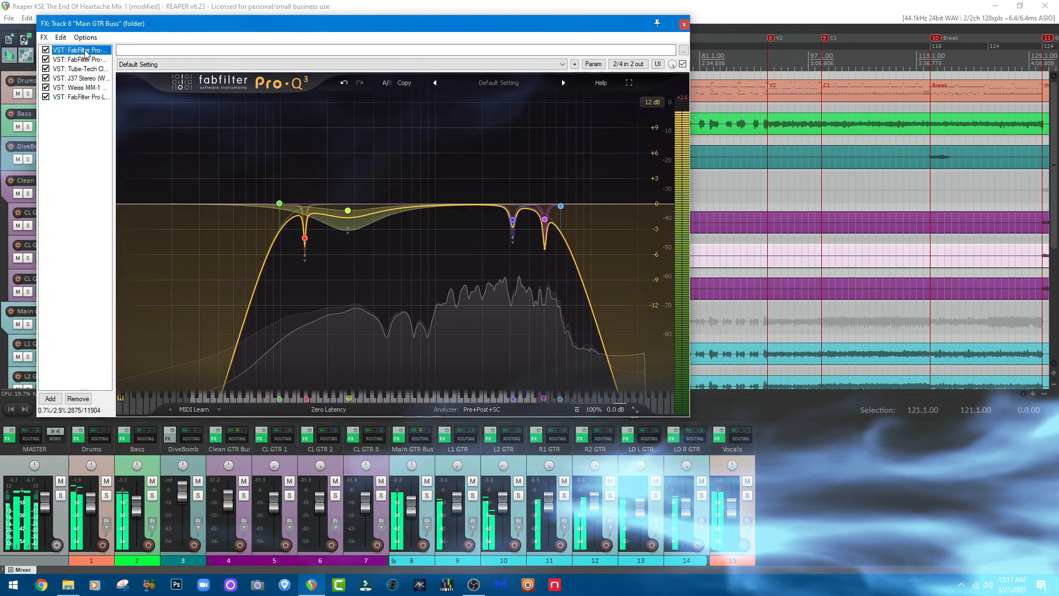
{"action": "left_click", "coordinate": [685, 25]}
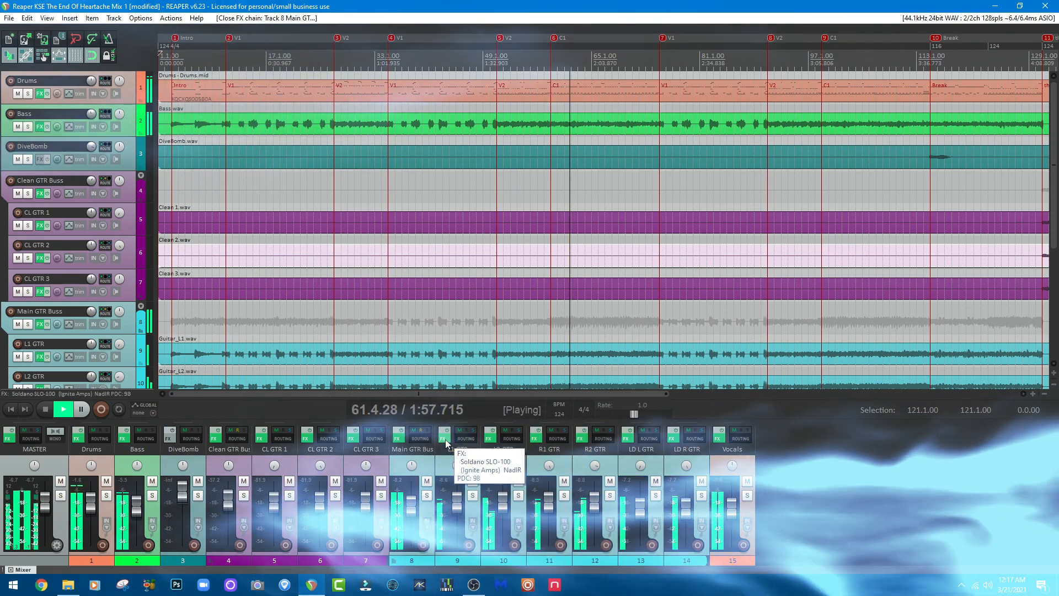
Review the L1 GTR track's Soldano pedal, amp, EQ, cabinet and delay/reverb sections and NadIR cab processor during playback, and close the FX chain
{"action": "left_click", "coordinate": [445, 439]}
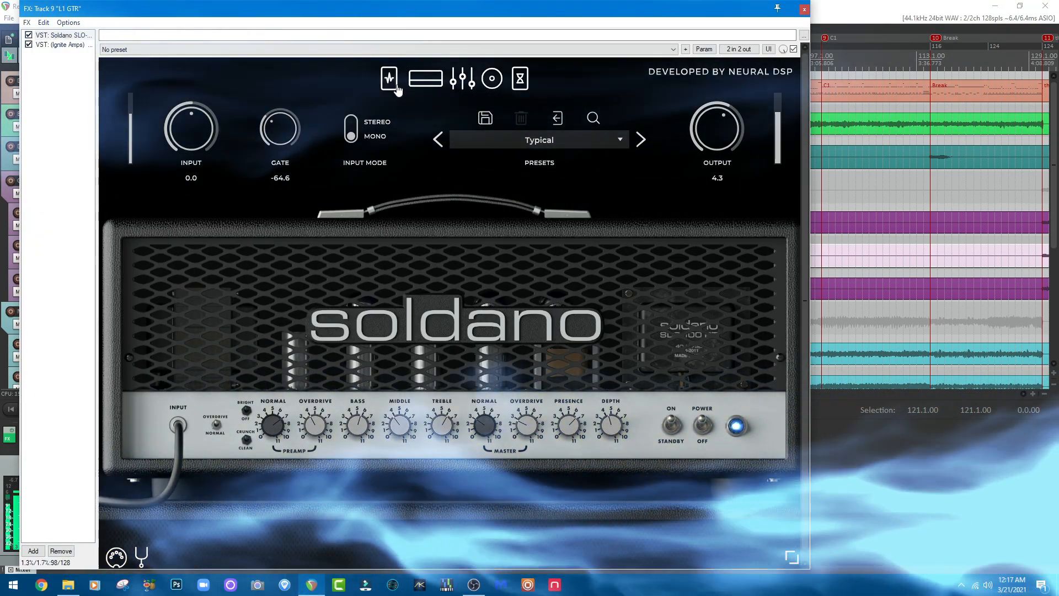
{"action": "left_click", "coordinate": [396, 86]}
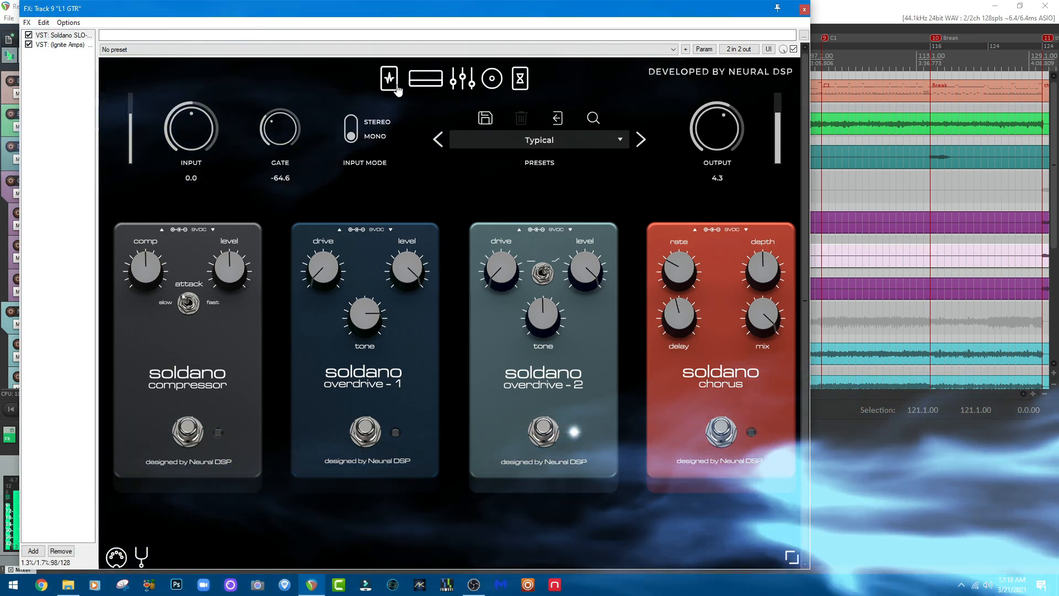
{"action": "left_click", "coordinate": [426, 83]}
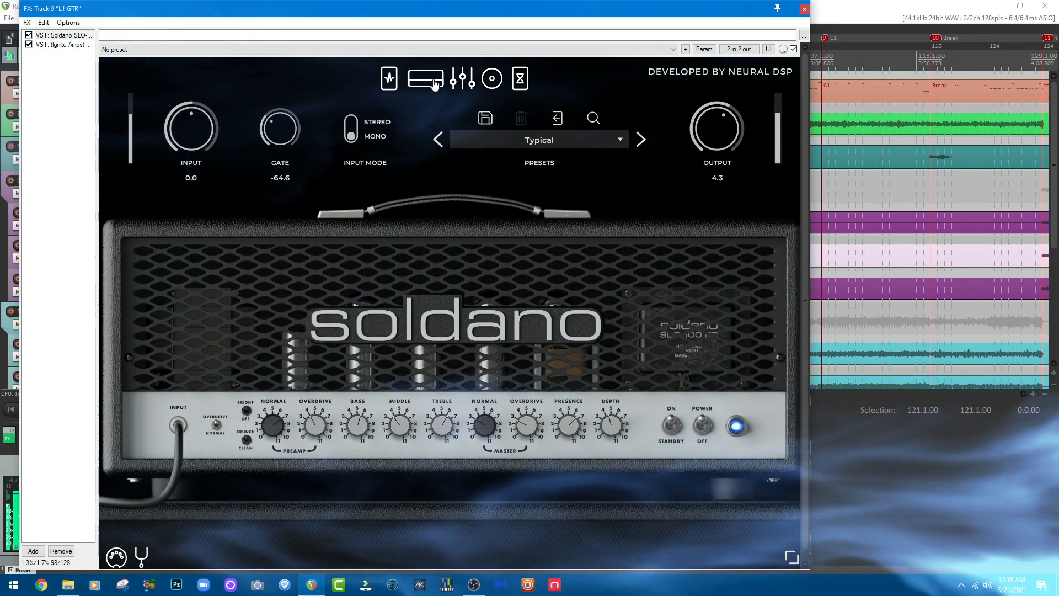
{"action": "left_click", "coordinate": [457, 81]}
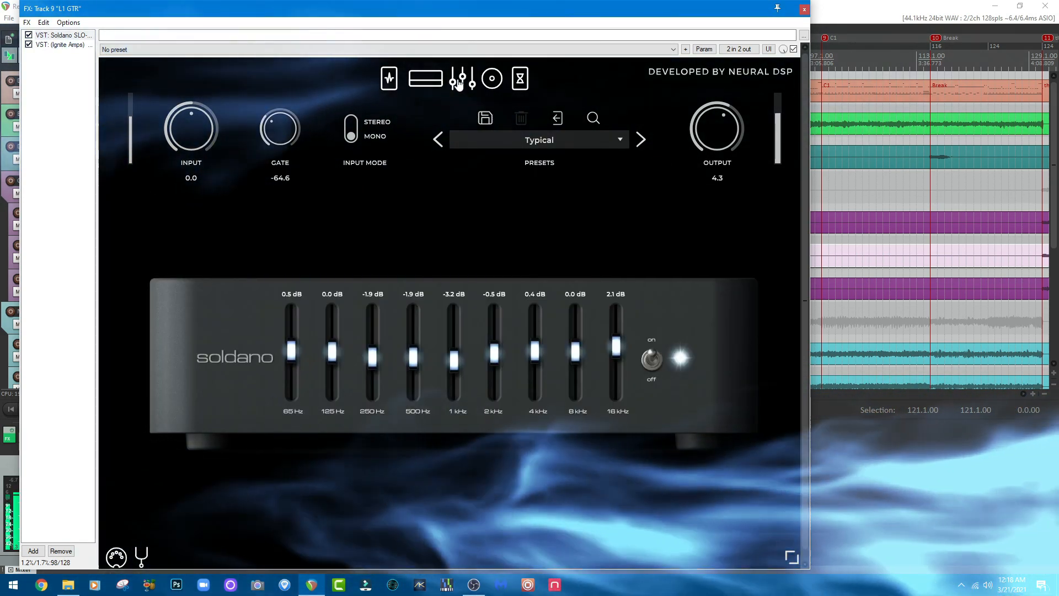
{"action": "left_click", "coordinate": [492, 81]}
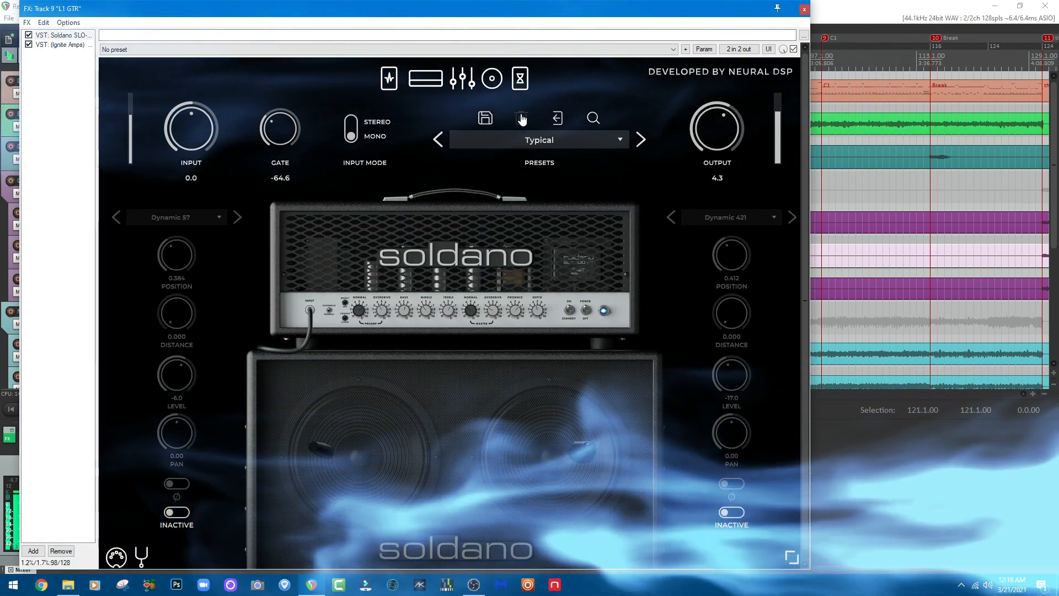
{"action": "left_click", "coordinate": [520, 80]}
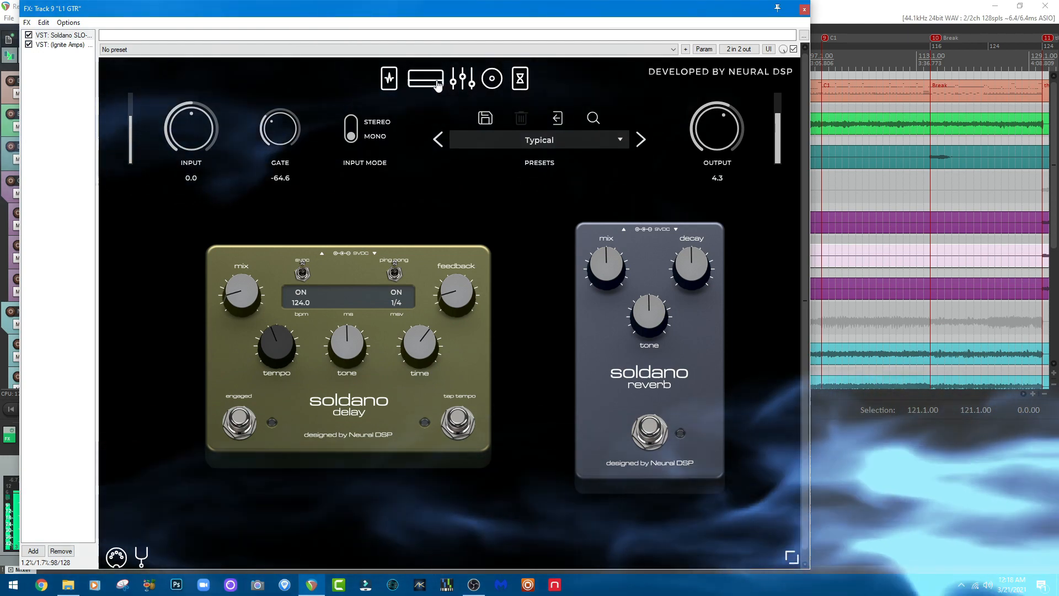
{"action": "left_click", "coordinate": [437, 84]}
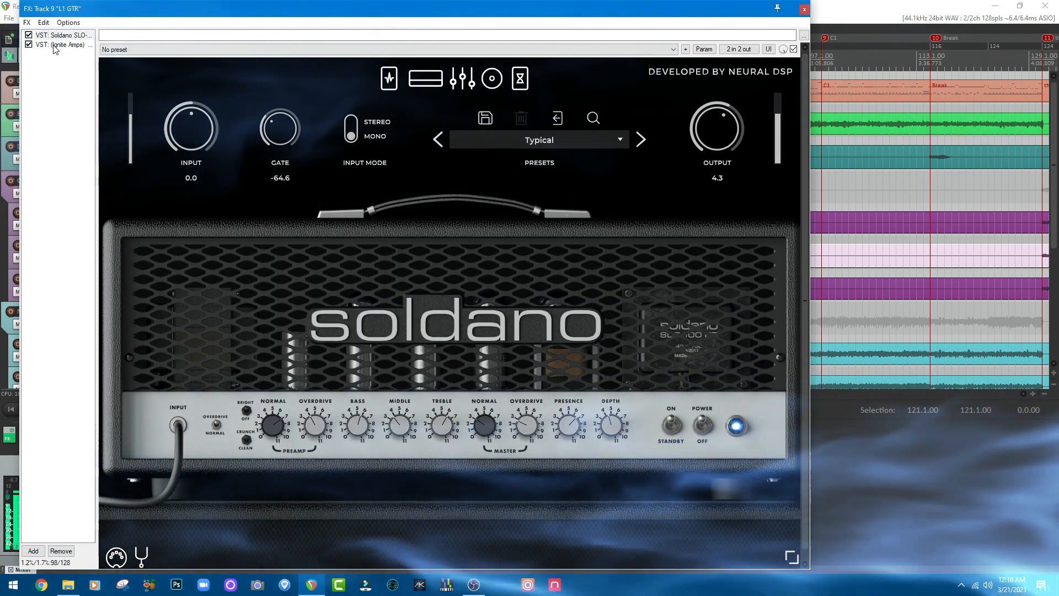
{"action": "left_click", "coordinate": [54, 46]}
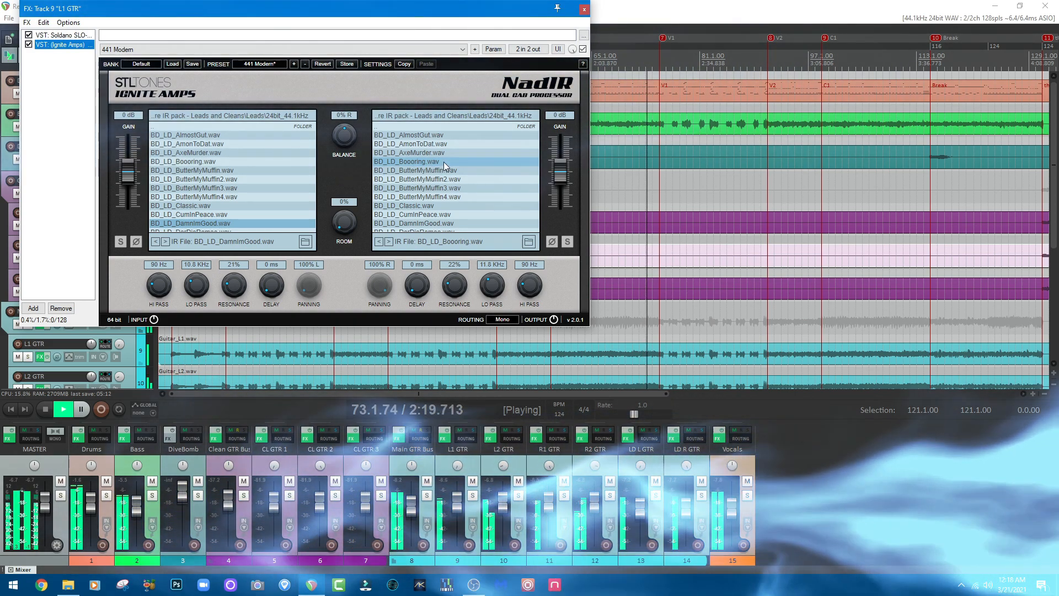
{"action": "left_click", "coordinate": [54, 37]}
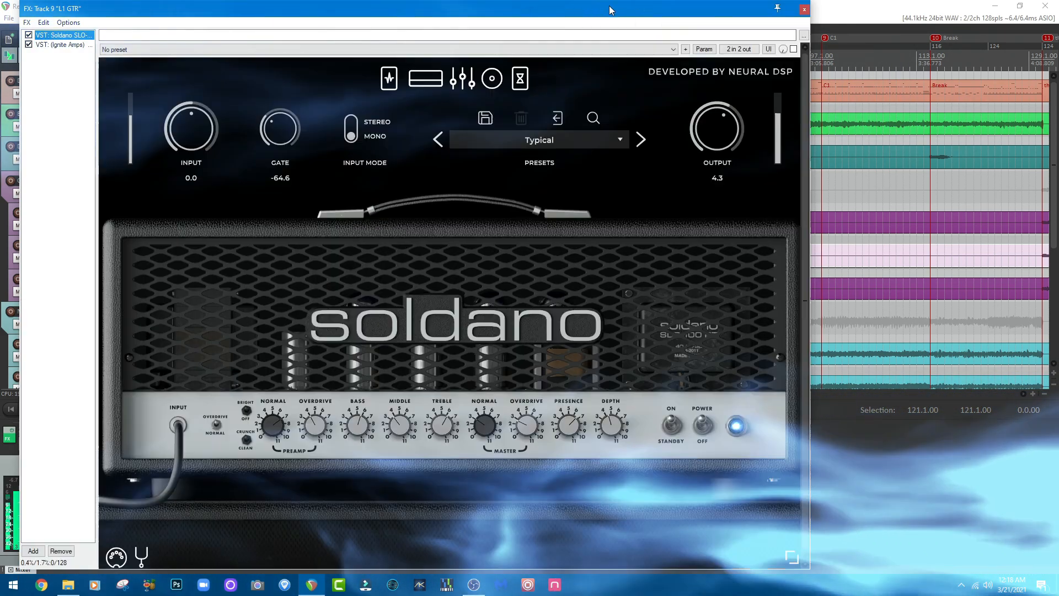
{"action": "left_click", "coordinate": [798, 9]}
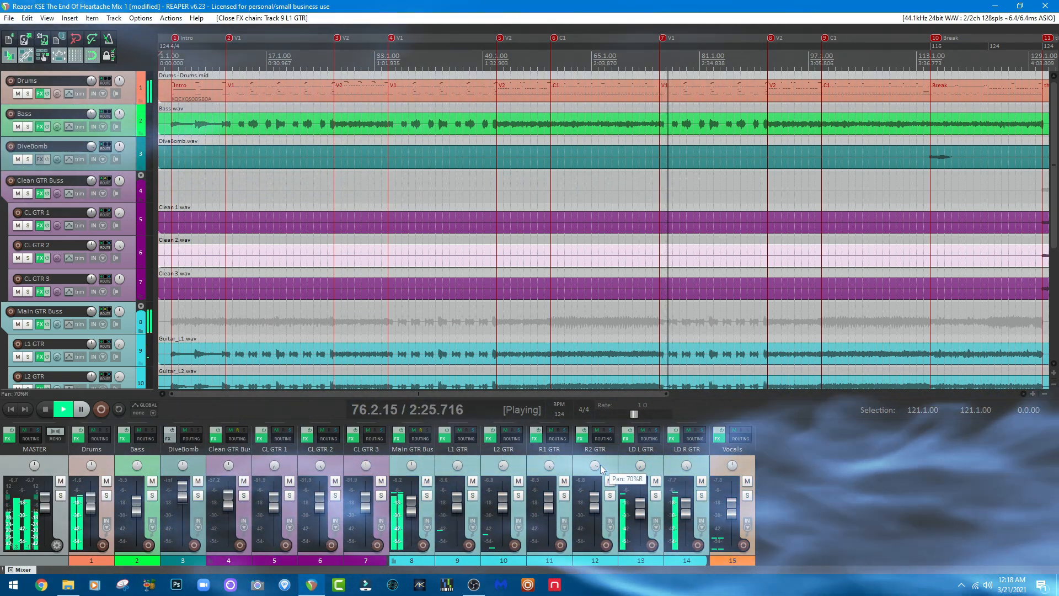
Review the Vocals track's Maag EQ4, L2 limiter and Scheps Omni Channel during playback, and close the FX chain
{"action": "mouse_move", "coordinate": [600, 465]}
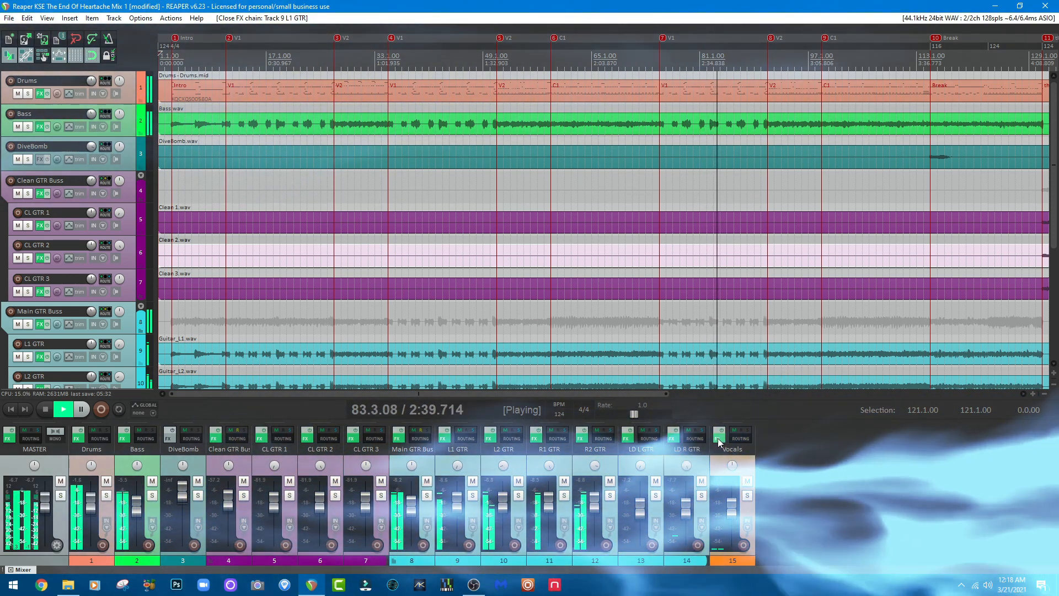
{"action": "left_click", "coordinate": [718, 439]}
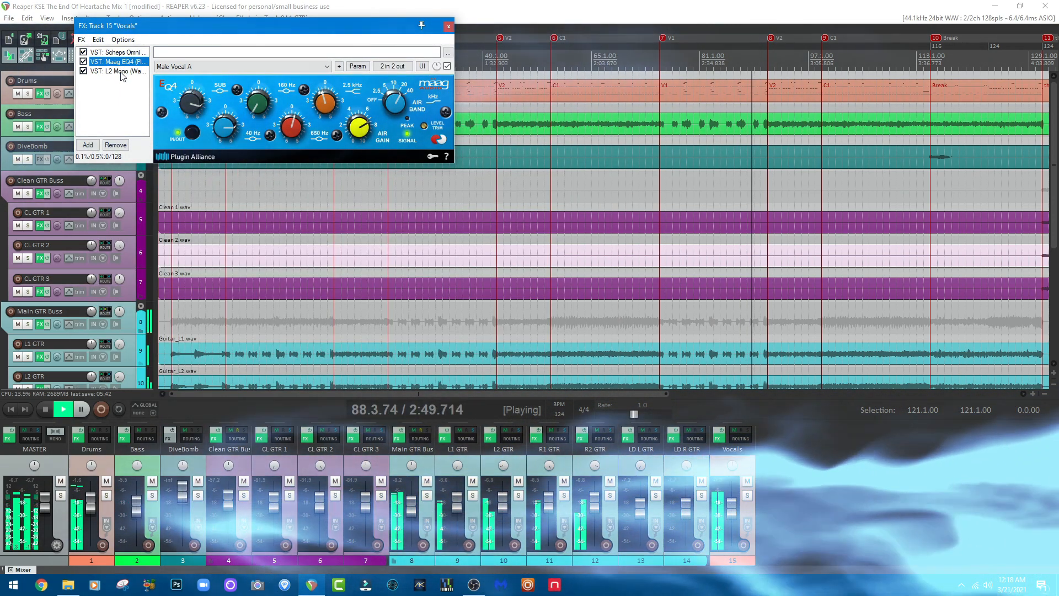
{"action": "left_click", "coordinate": [122, 72]}
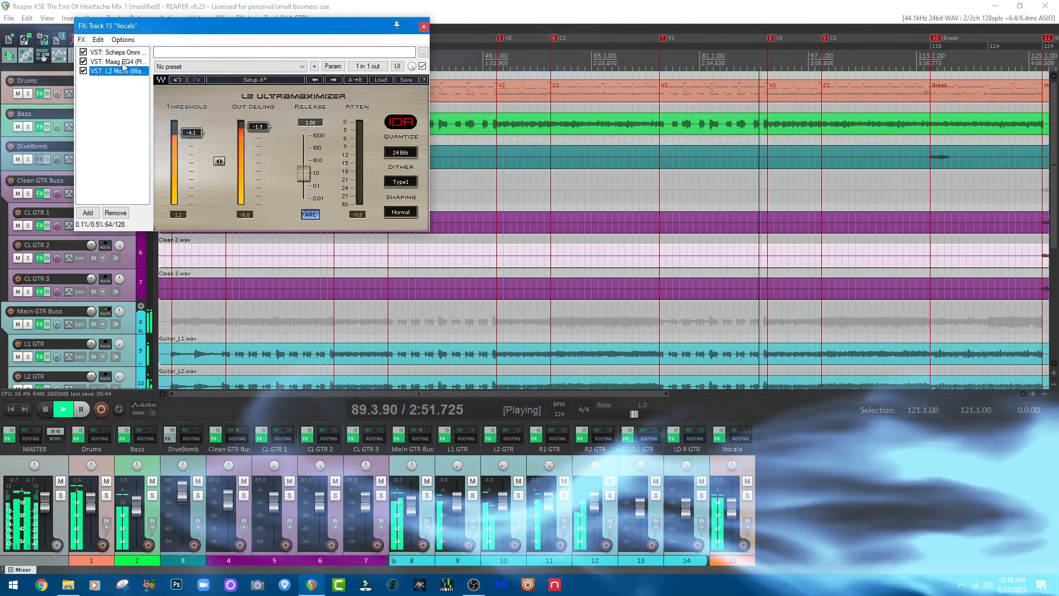
{"action": "left_click", "coordinate": [122, 53]}
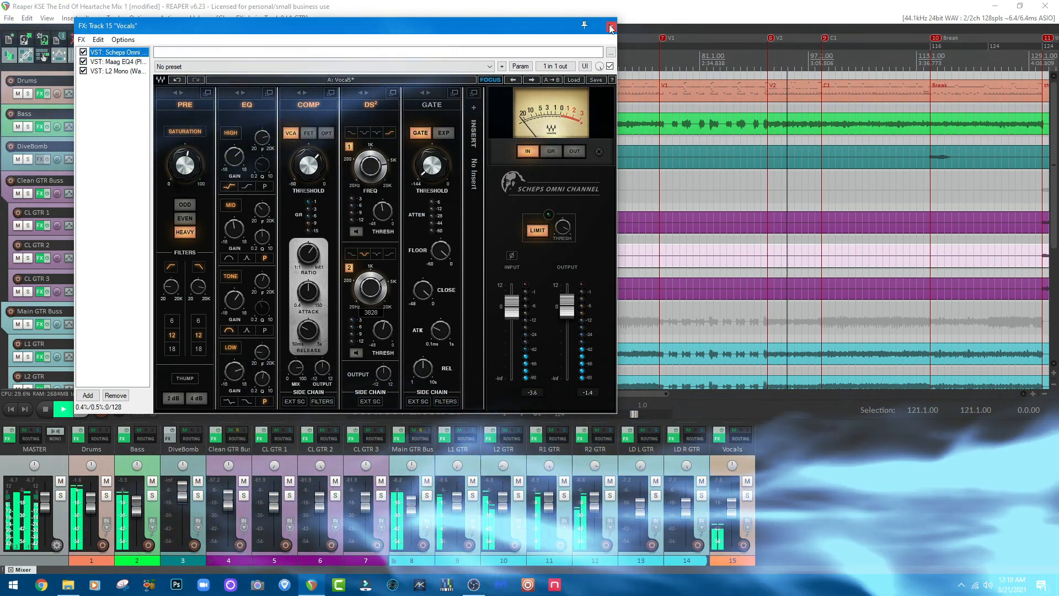
{"action": "left_click", "coordinate": [611, 26]}
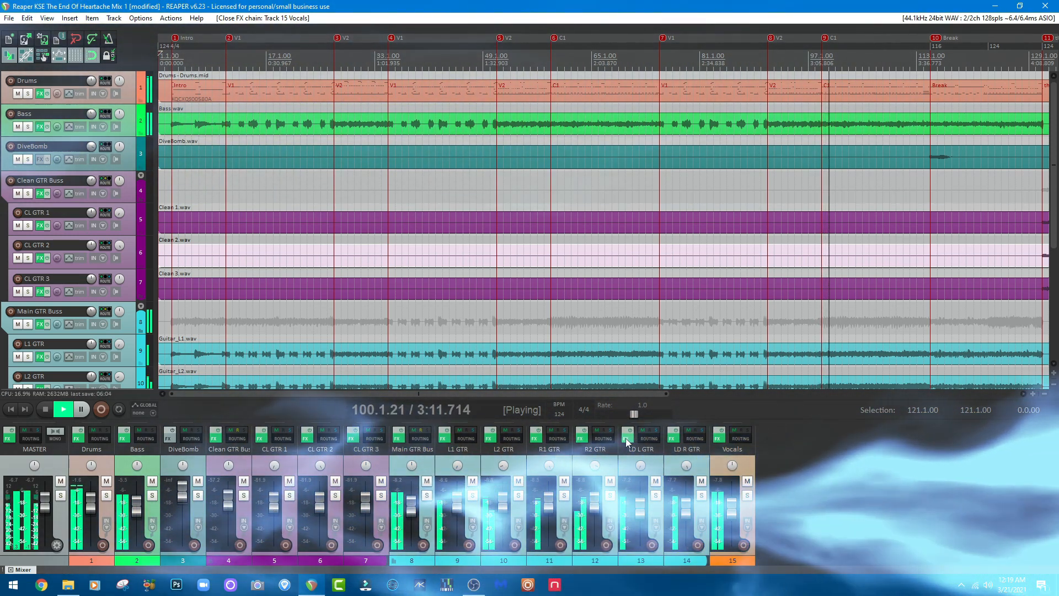
Review the Soldano amp settings on LD L GTR and again on L1 GTR during playback, closing each FX chain
{"action": "left_click", "coordinate": [627, 440]}
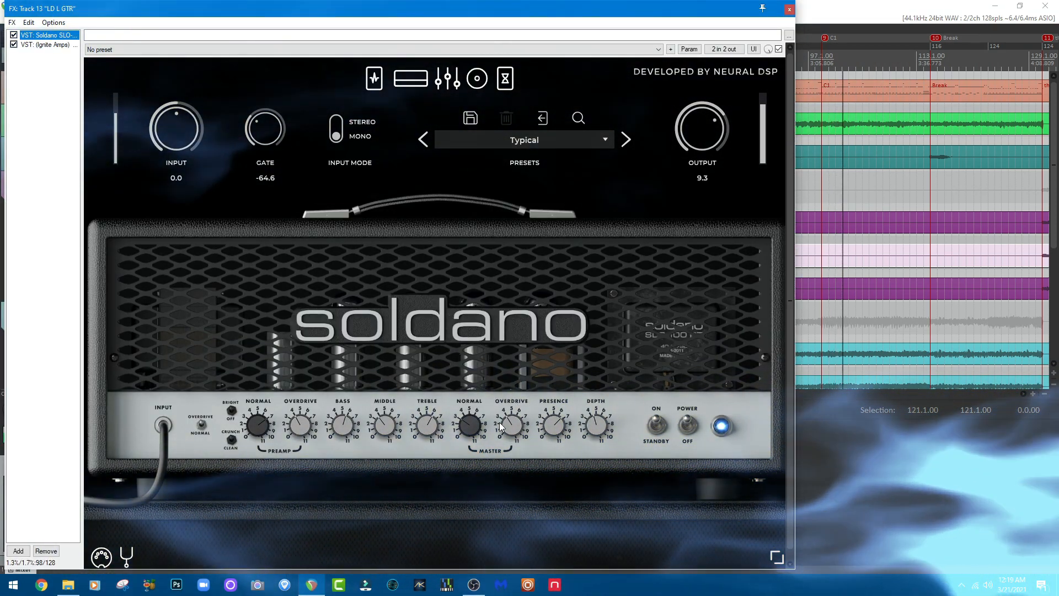
{"action": "left_click", "coordinate": [790, 10]}
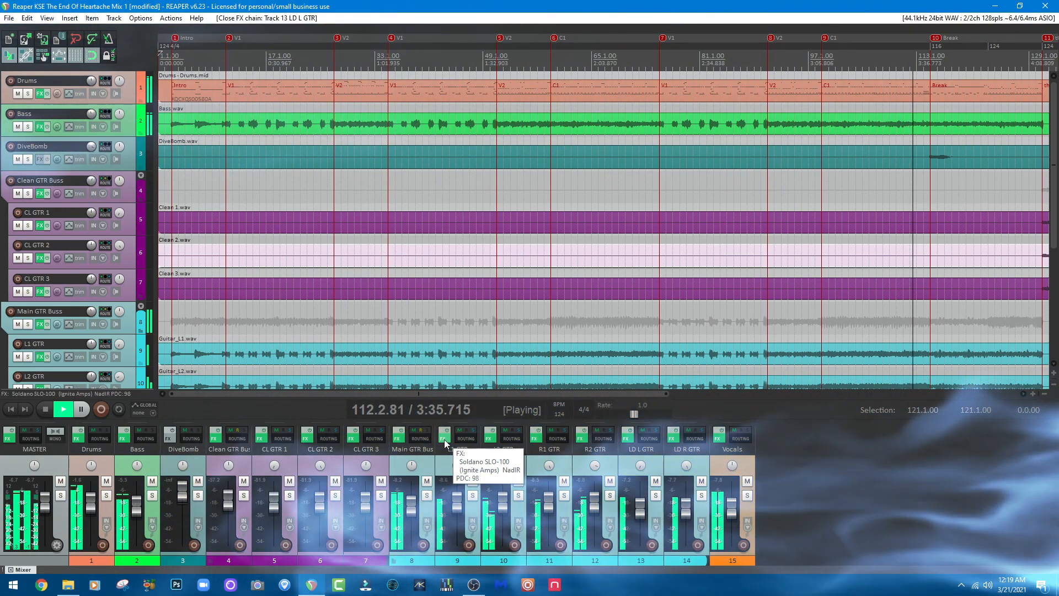
{"action": "left_click", "coordinate": [445, 439]}
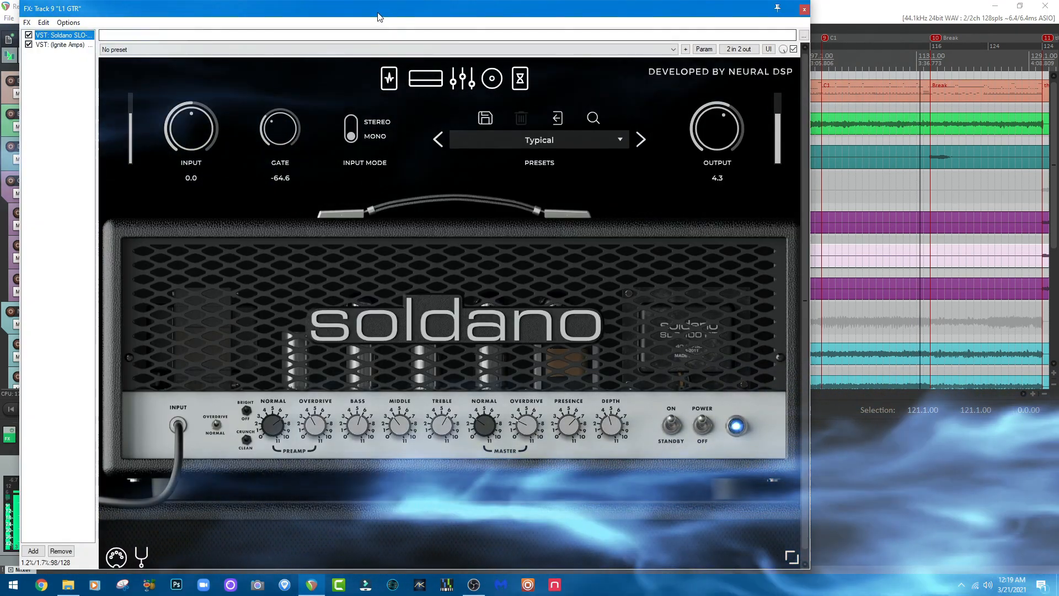
{"action": "left_click_drag", "start_coordinate": [379, 16], "coordinate": [431, 13]}
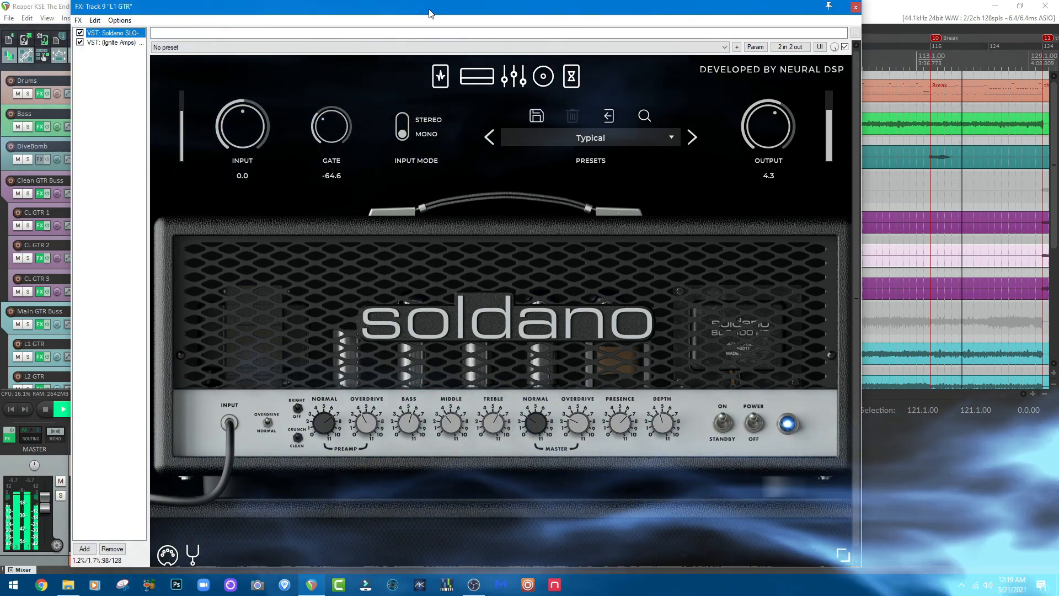
{"action": "left_click", "coordinate": [856, 7]}
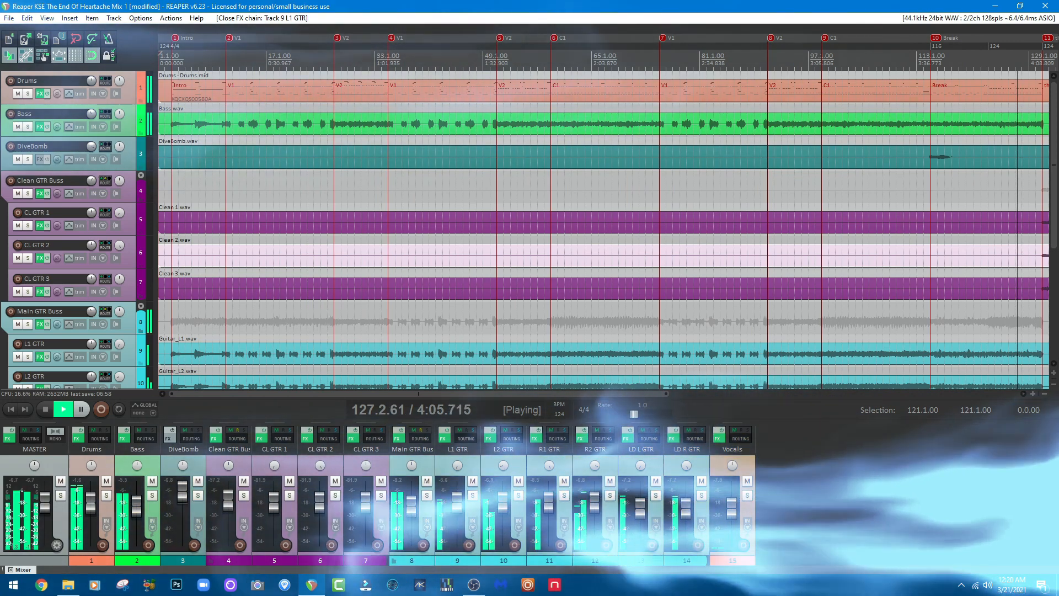
Review the CL GTR 1 track's Soldano pedal, amp, EQ and delay/reverb sections during the clean part, and close the FX chain
{"action": "left_click", "coordinate": [1048, 394]}
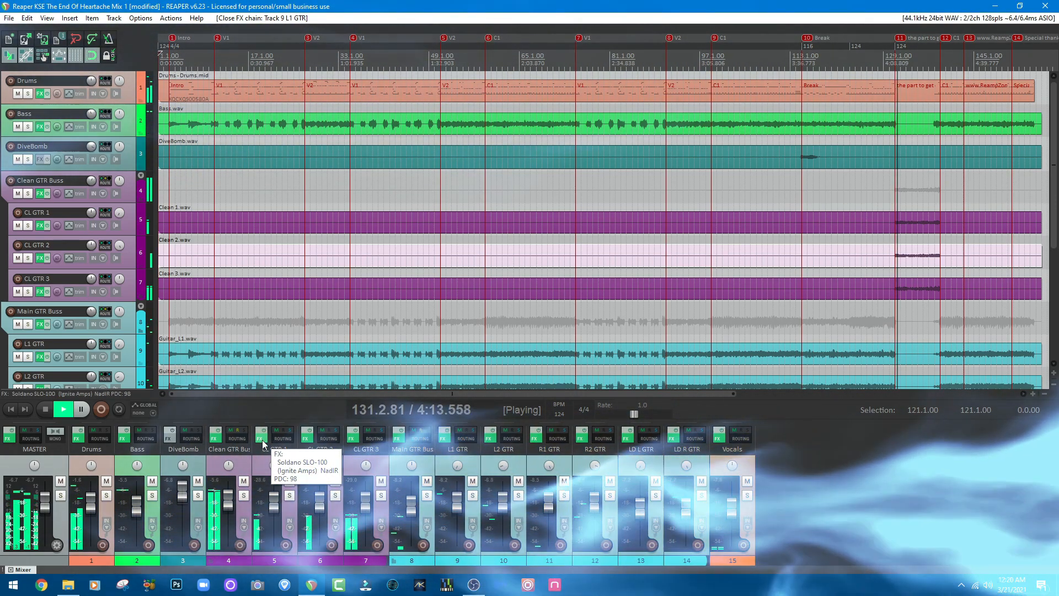
{"action": "left_click", "coordinate": [262, 440]}
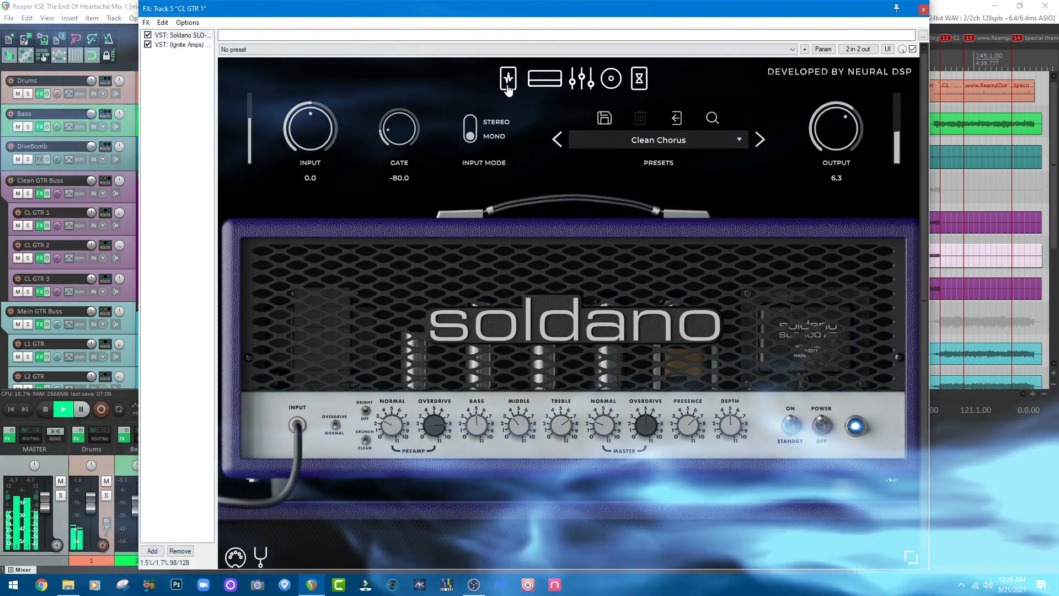
{"action": "left_click", "coordinate": [509, 85]}
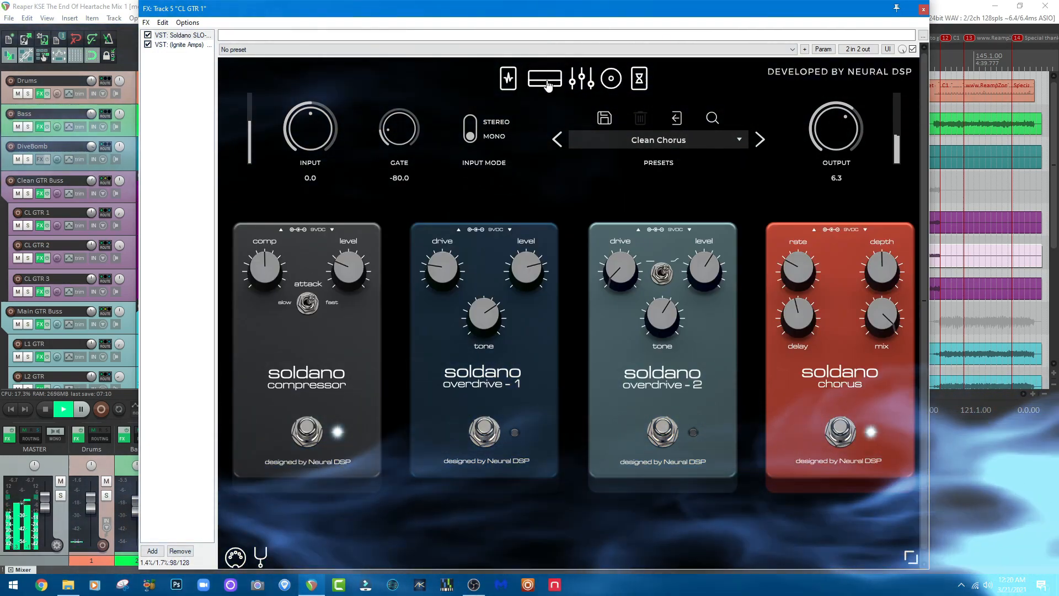
{"action": "left_click", "coordinate": [544, 78]}
{"action": "left_click", "coordinate": [581, 83]}
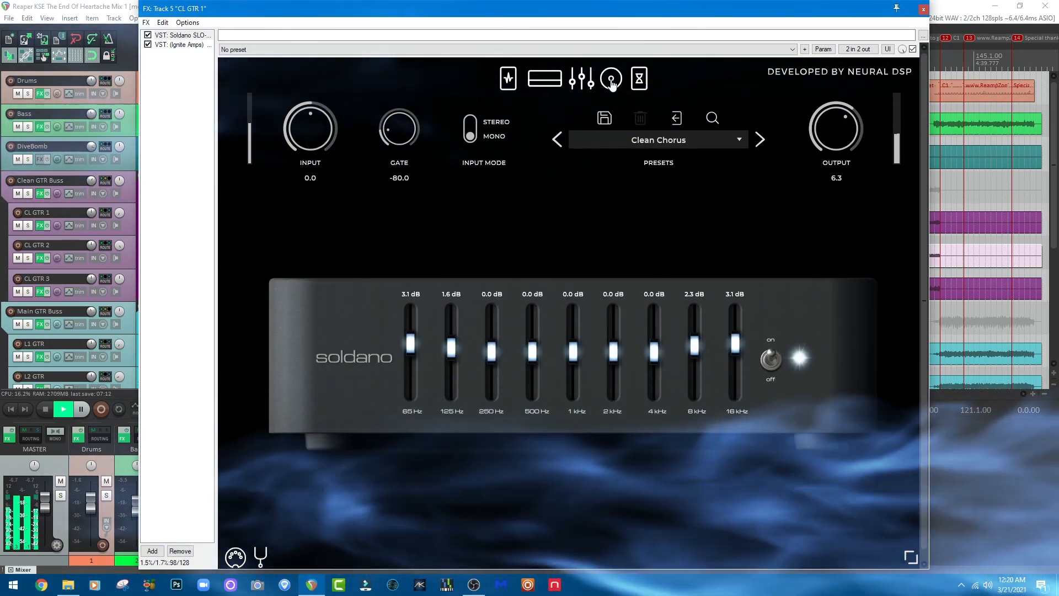
{"action": "left_click", "coordinate": [643, 82]}
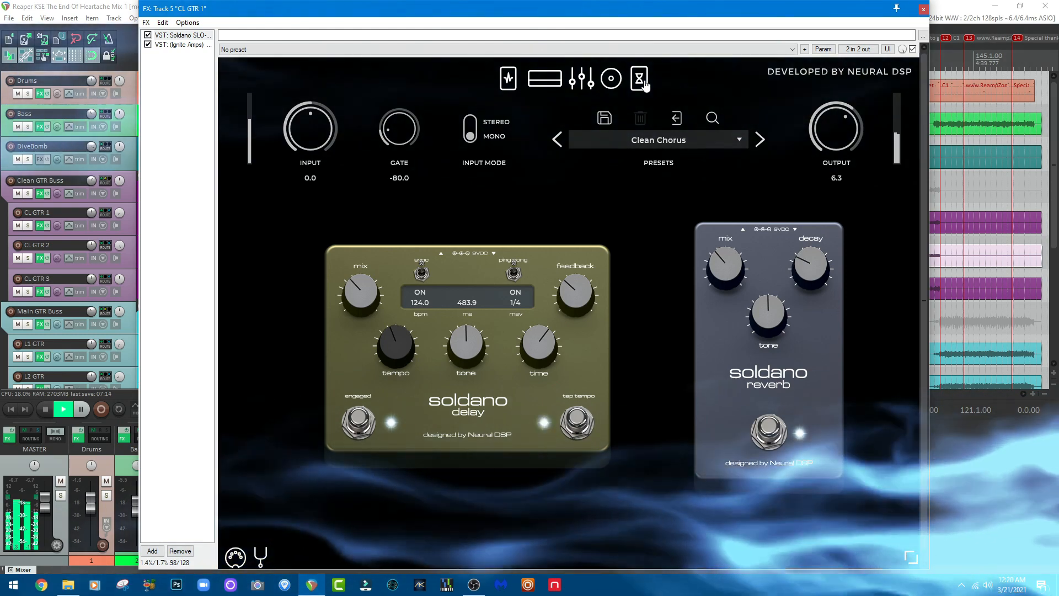
{"action": "left_click", "coordinate": [551, 86]}
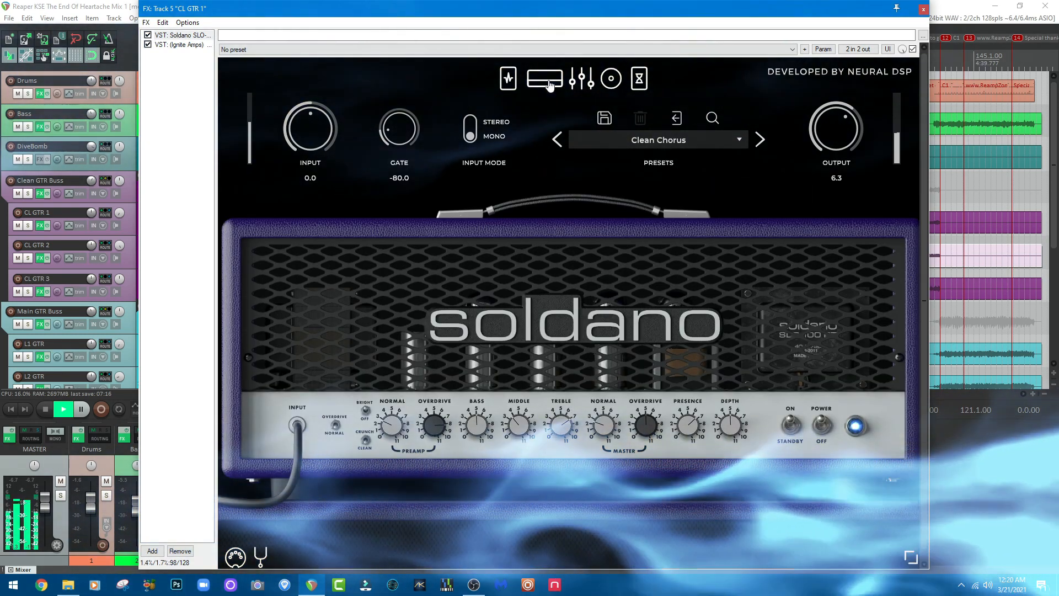
{"action": "left_click", "coordinate": [924, 10]}
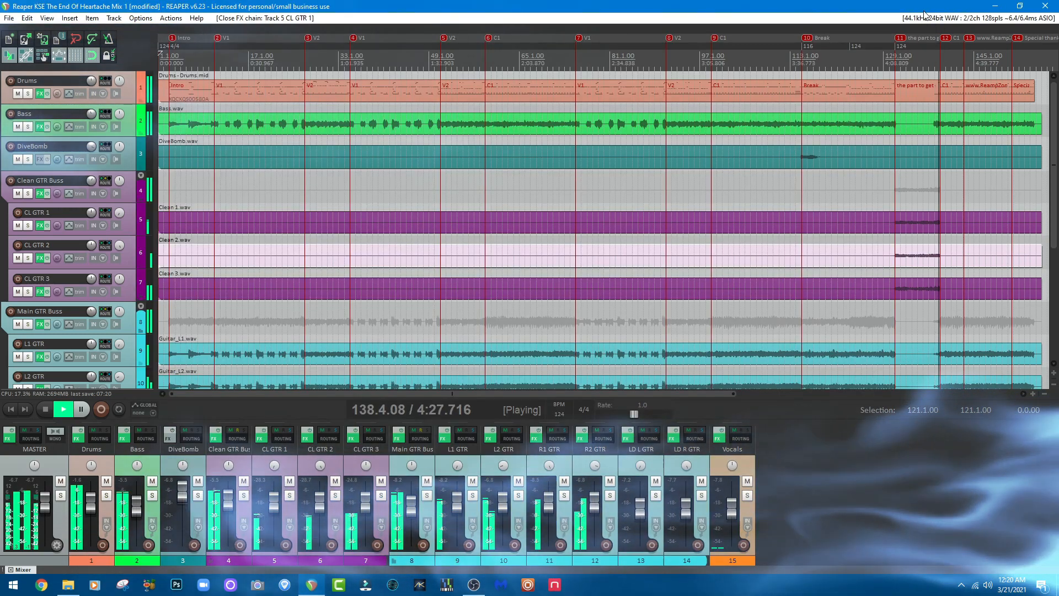